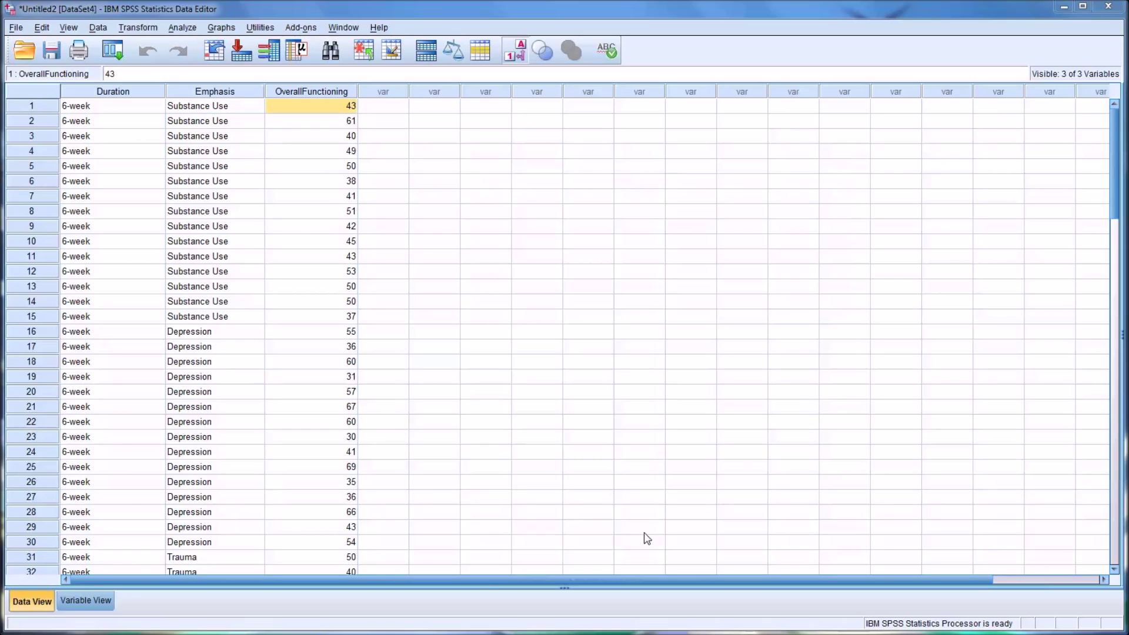
Point out the Duration and Emphasis grouping variables in the data grid.
{"action": "left_click", "coordinate": [115, 92]}
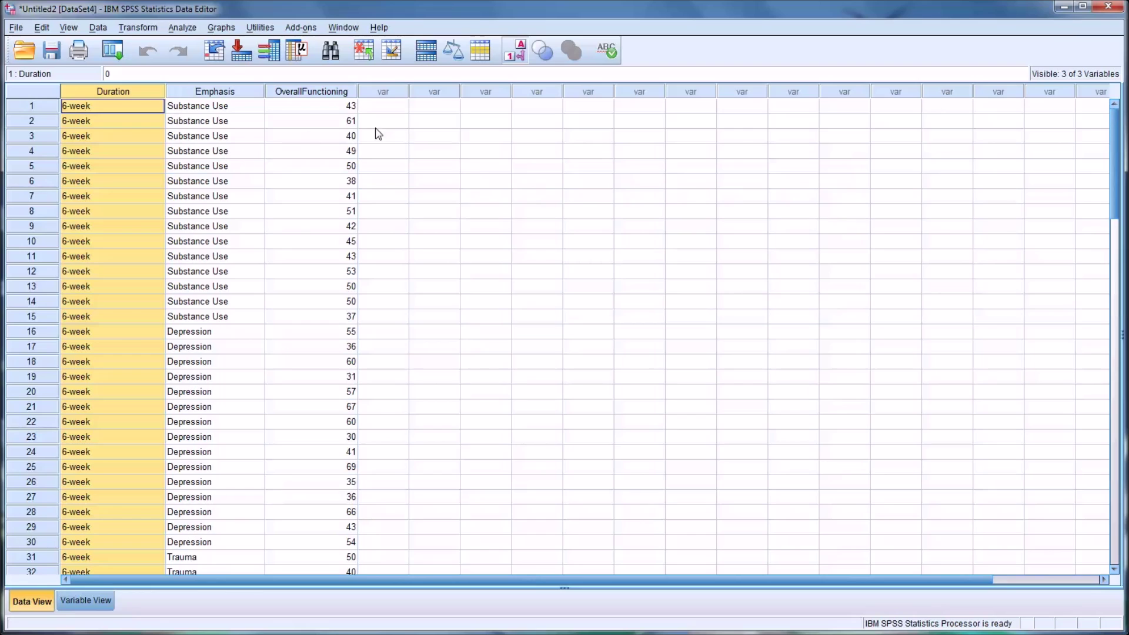
{"action": "left_click", "coordinate": [400, 108]}
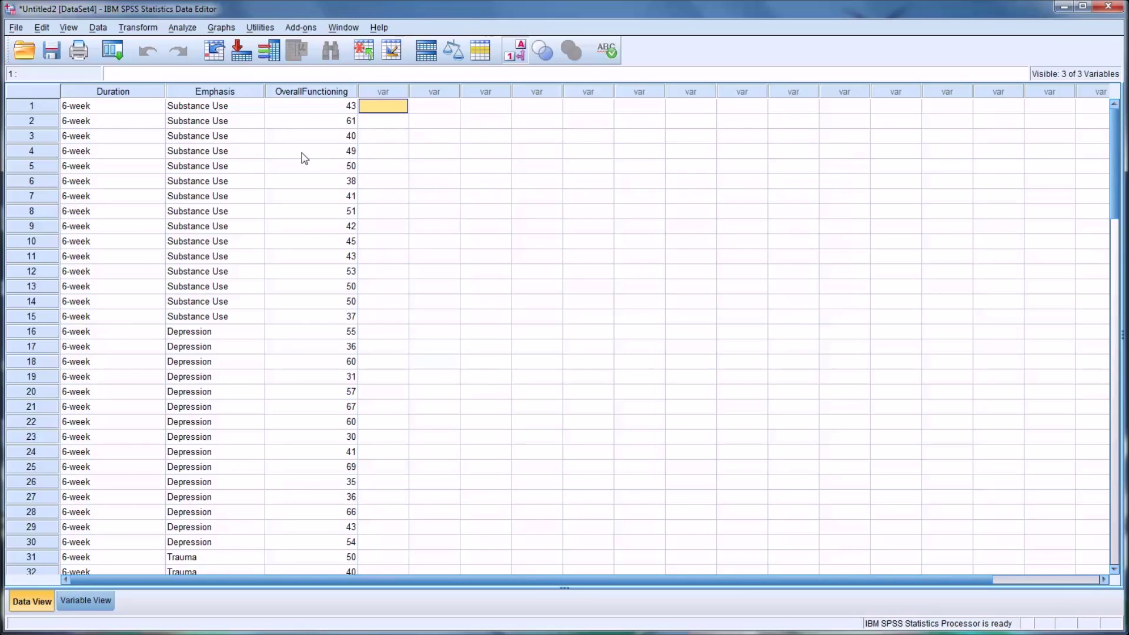
{"action": "left_click", "coordinate": [123, 94]}
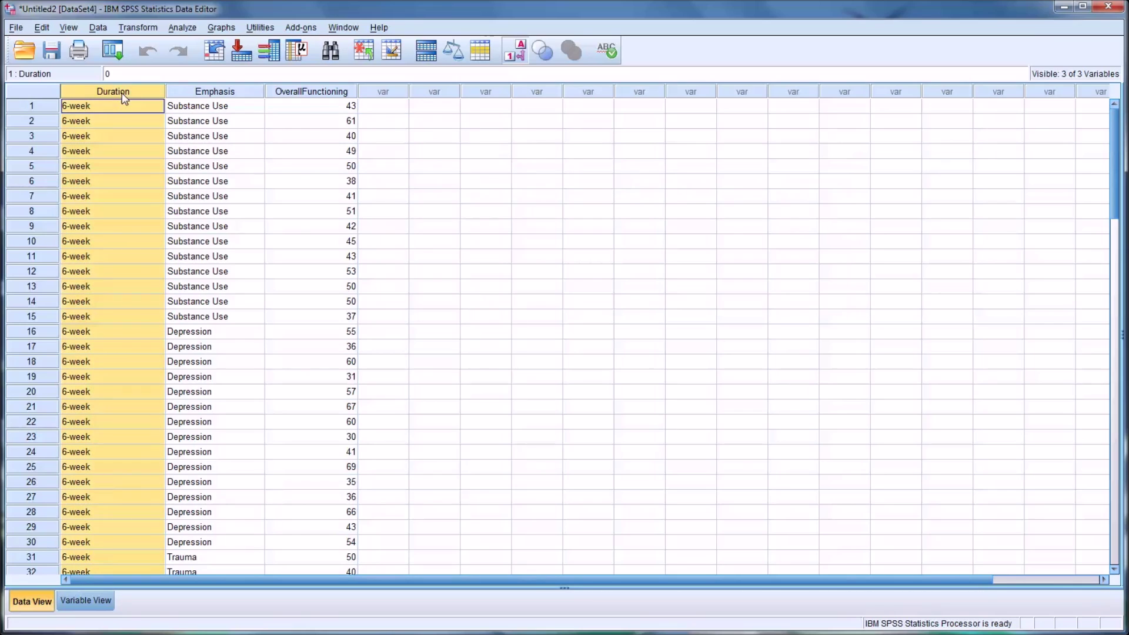
{"action": "scroll", "coordinate": [132, 121], "scroll_direction": "down", "scroll_amount": 2}
{"action": "scroll", "coordinate": [132, 121], "scroll_direction": "down", "scroll_amount": 13}
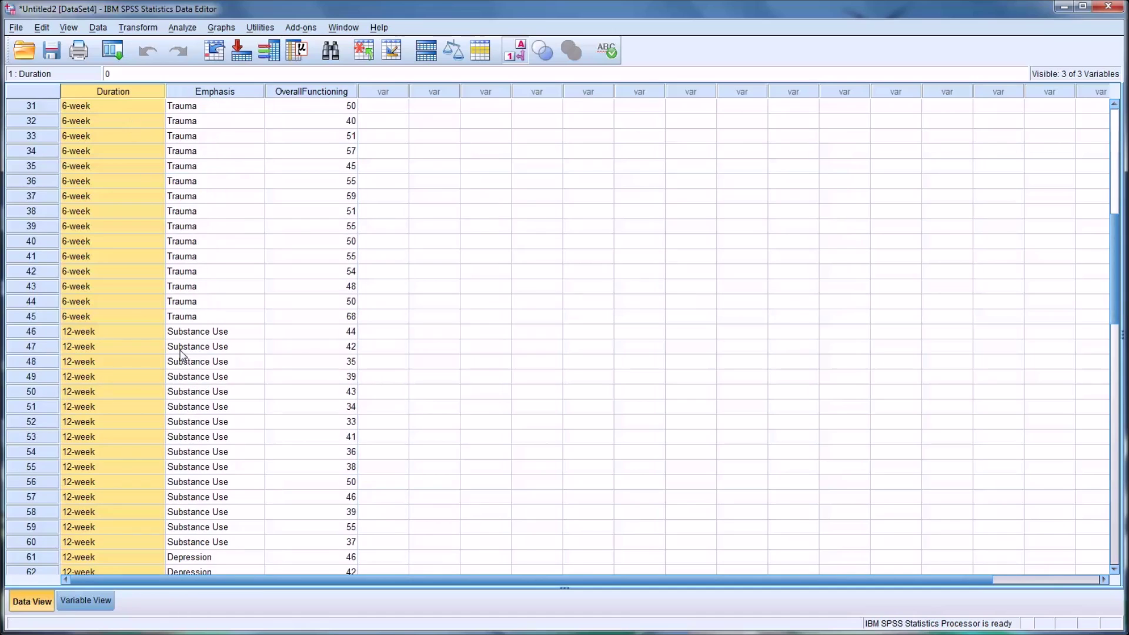
{"action": "scroll", "coordinate": [155, 376], "scroll_direction": "down", "scroll_amount": 6}
{"action": "scroll", "coordinate": [154, 374], "scroll_direction": "up", "scroll_amount": 16}
{"action": "scroll", "coordinate": [153, 327], "scroll_direction": "up", "scroll_amount": 5}
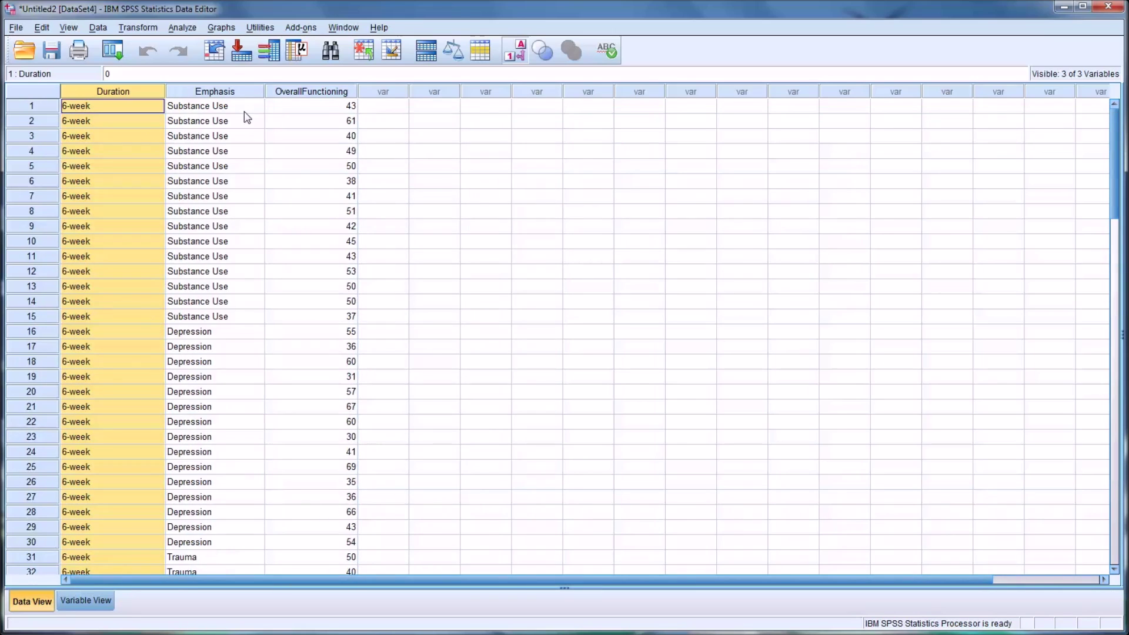
{"action": "left_click", "coordinate": [242, 93]}
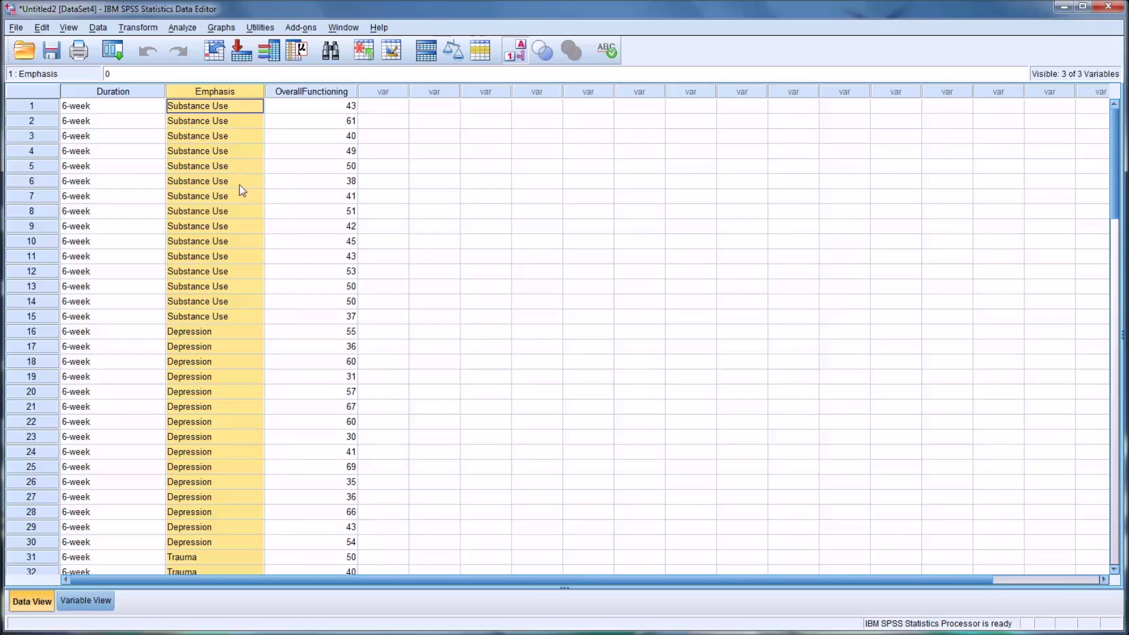
{"action": "scroll", "coordinate": [227, 355], "scroll_direction": "down", "scroll_amount": 7}
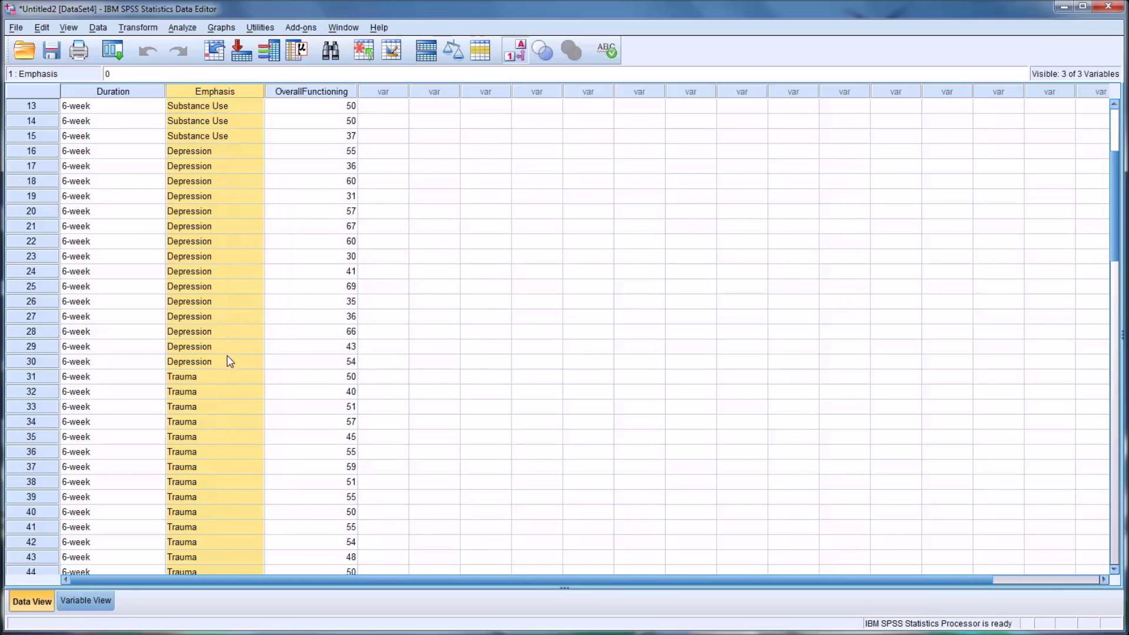
{"action": "scroll", "coordinate": [230, 352], "scroll_direction": "up", "scroll_amount": 5}
{"action": "scroll", "coordinate": [234, 349], "scroll_direction": "up", "scroll_amount": 2}
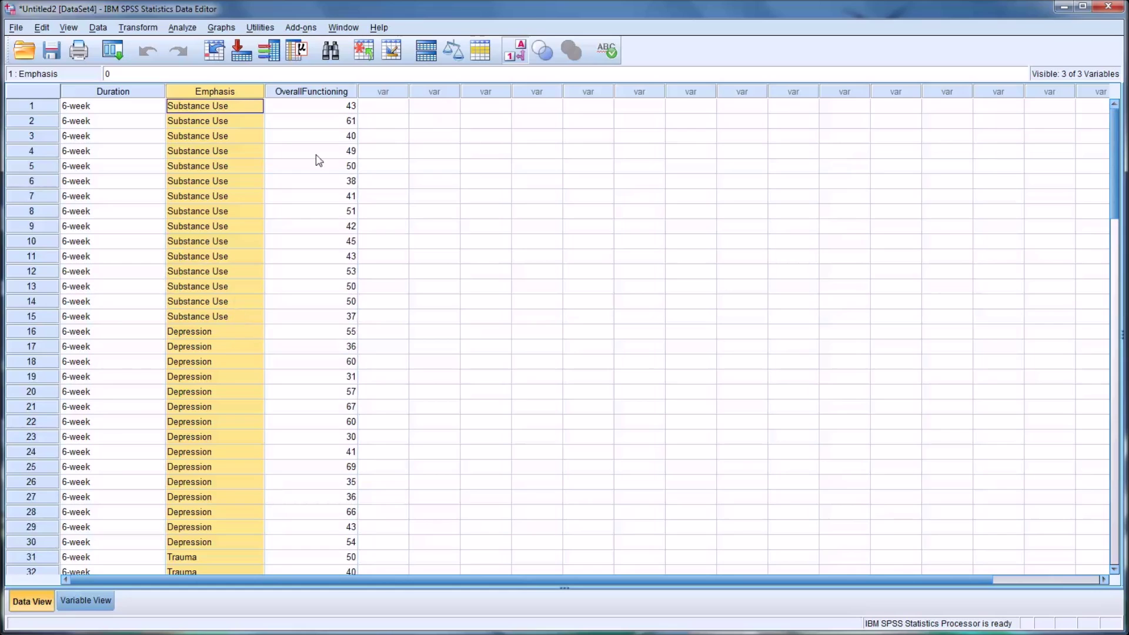
Point out the OverallFunctioning variable and its first scores, 43 and 61.
{"action": "left_click", "coordinate": [333, 92]}
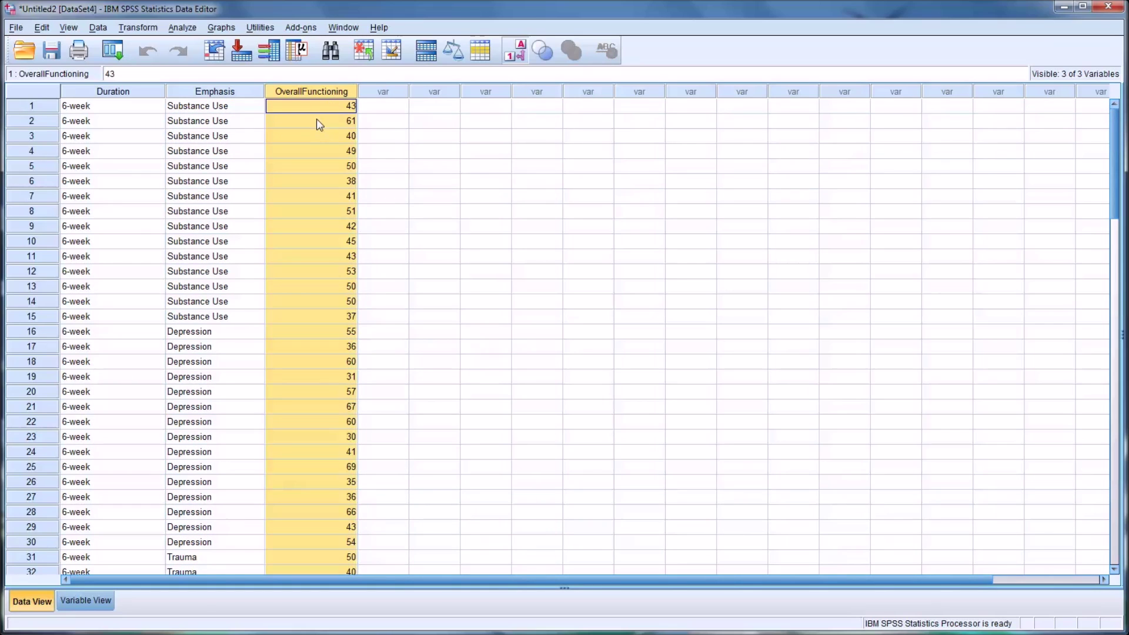
{"action": "left_click", "coordinate": [317, 109]}
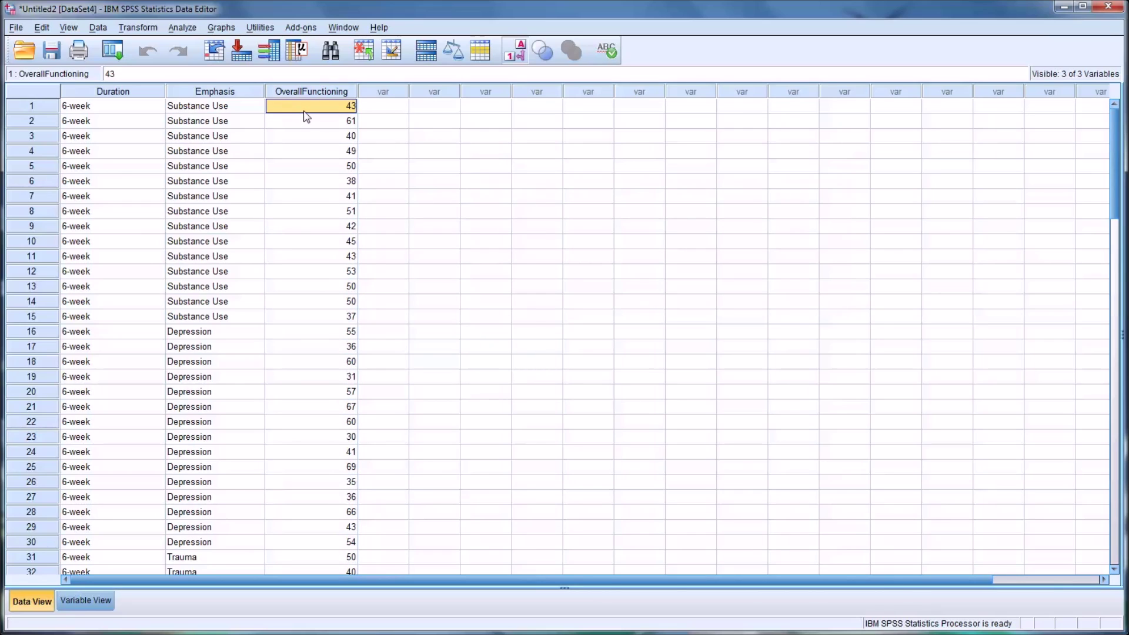
{"action": "left_click", "coordinate": [312, 126]}
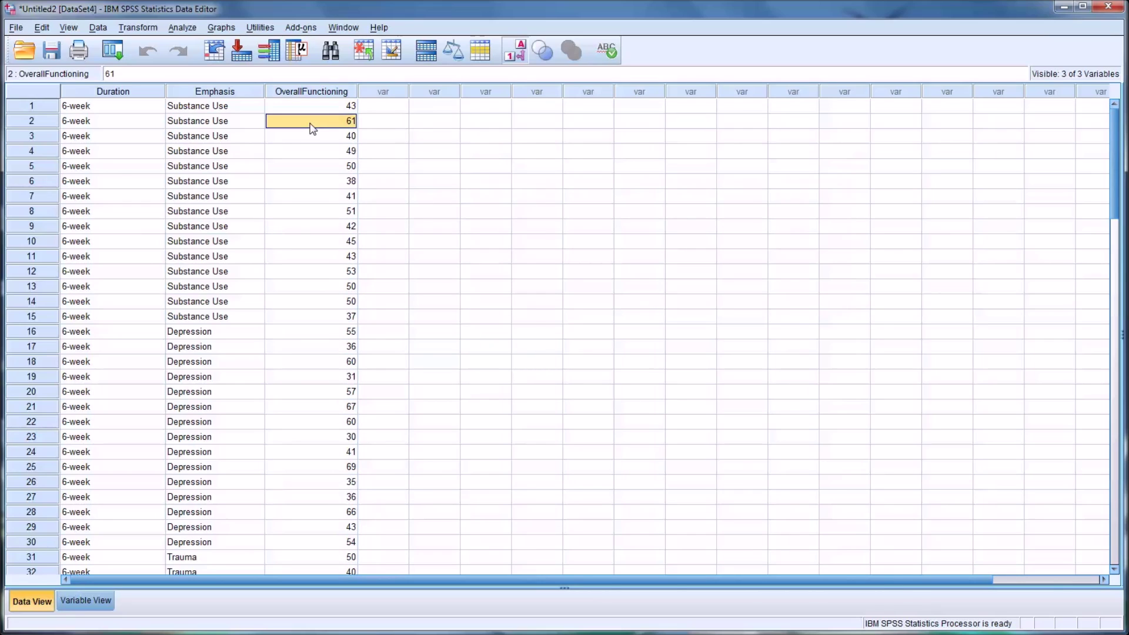
{"action": "left_click", "coordinate": [317, 110]}
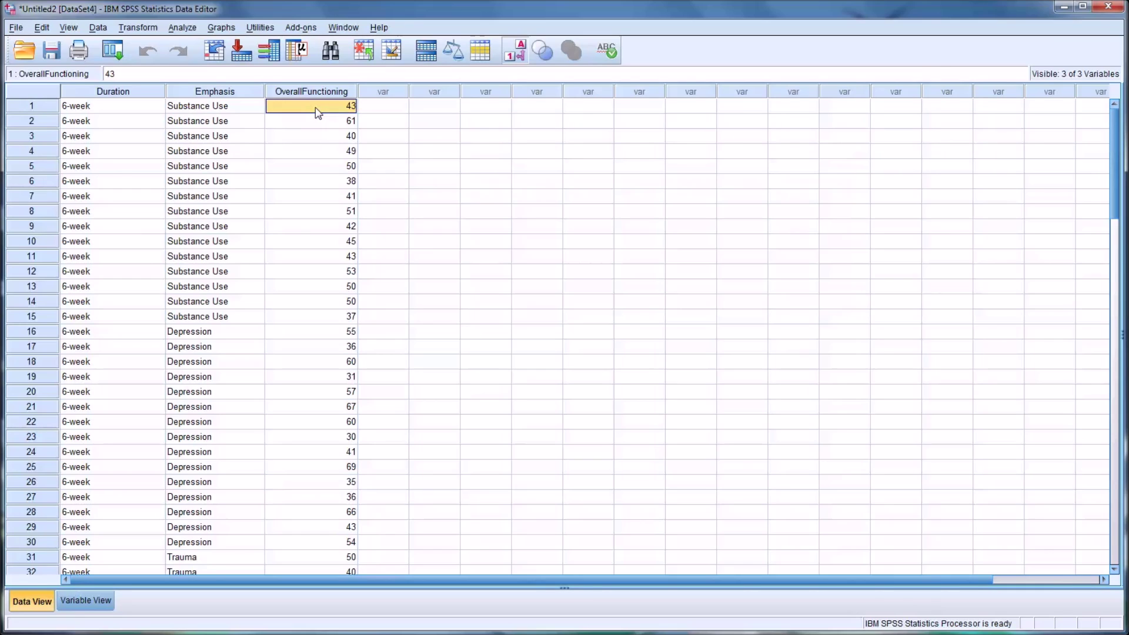
{"action": "left_click", "coordinate": [321, 124]}
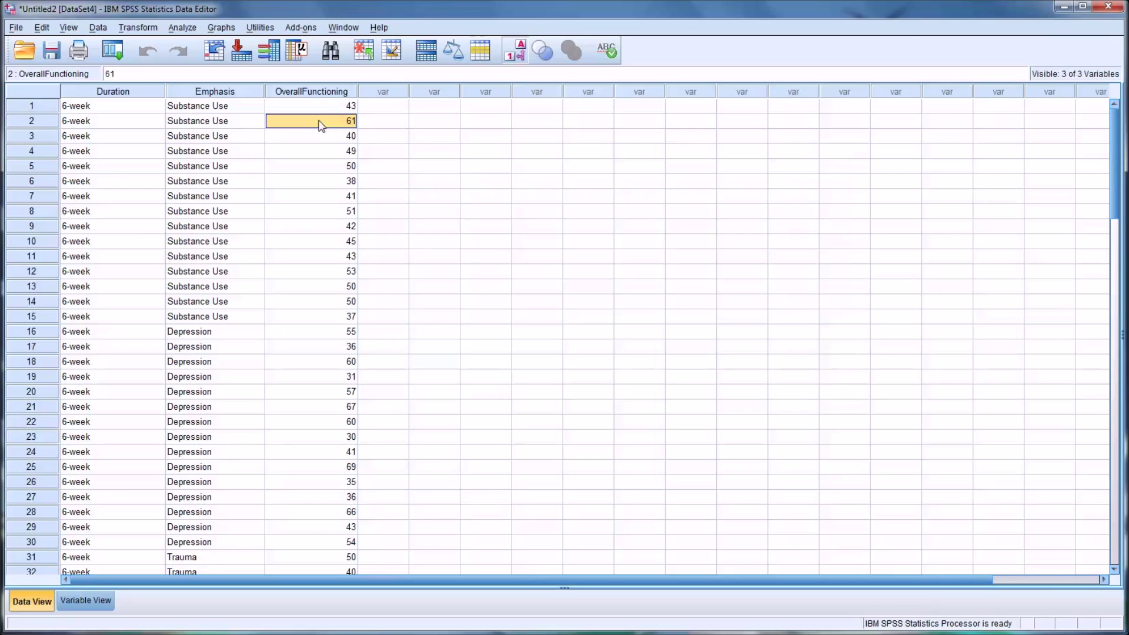
{"action": "left_click", "coordinate": [381, 107]}
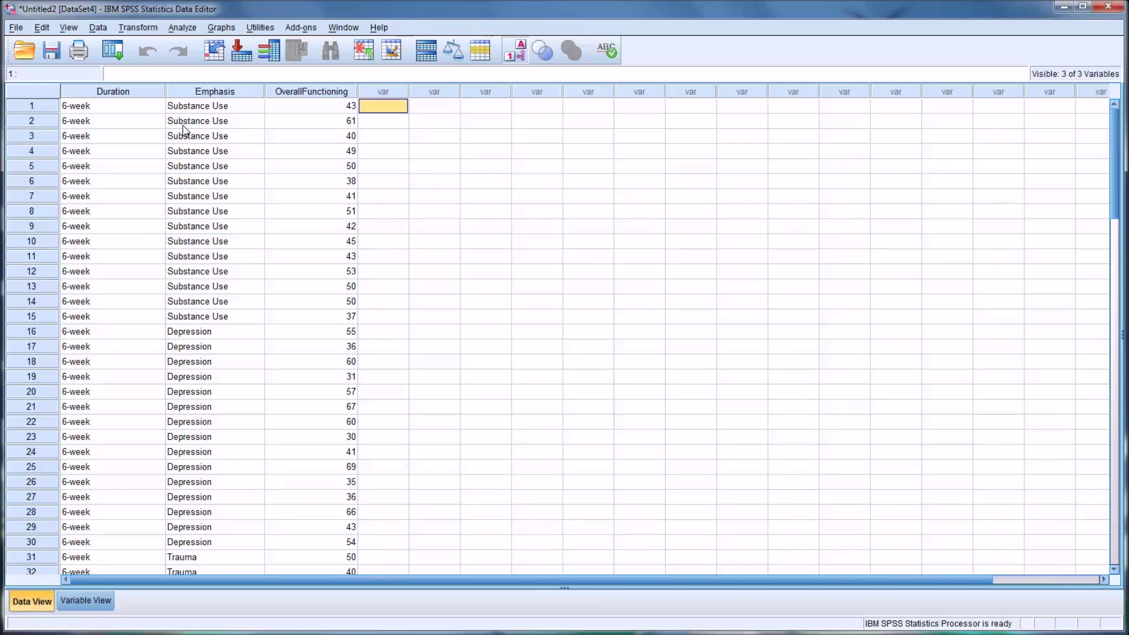
In Split File, choose Organize output by groups and clear the grouping variables.
{"action": "left_click", "coordinate": [95, 27]}
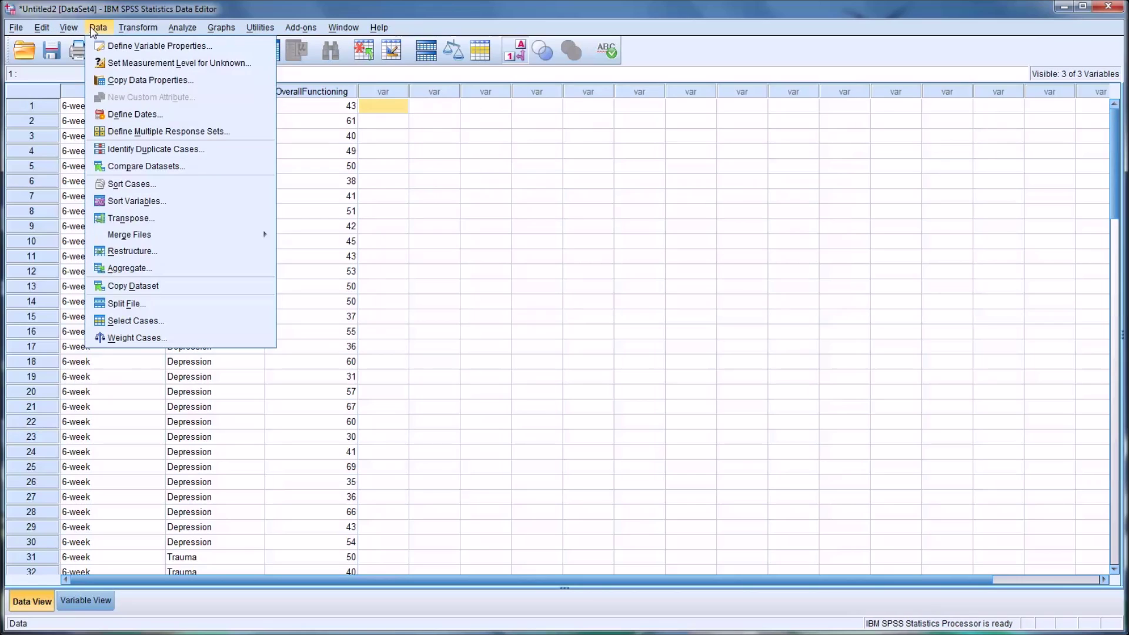
{"action": "left_click", "coordinate": [121, 304]}
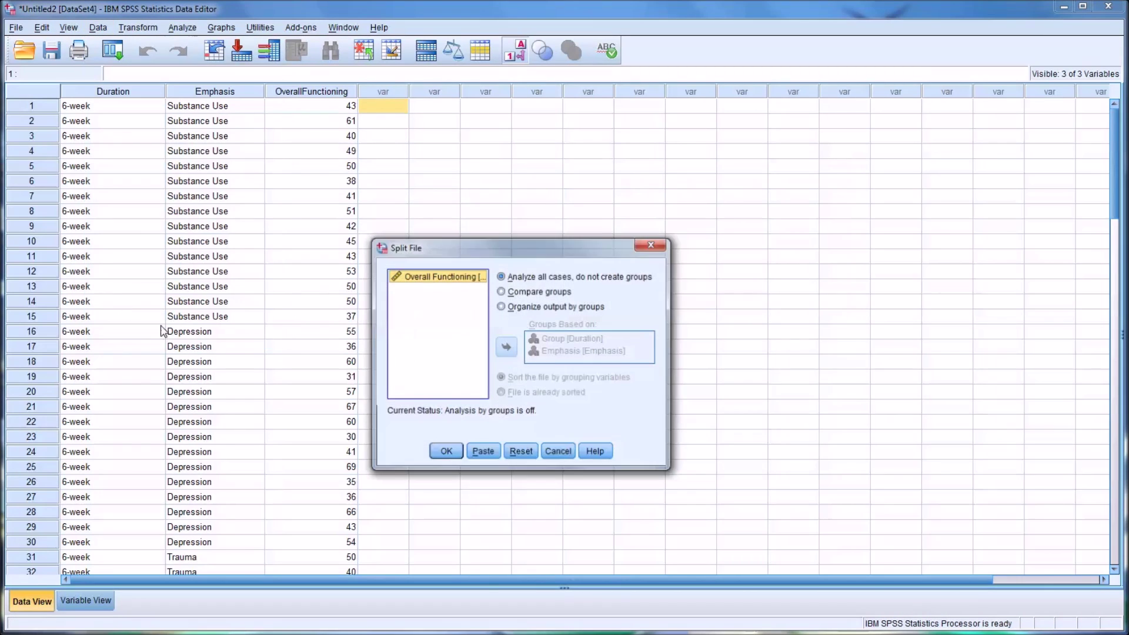
{"action": "left_click", "coordinate": [501, 306]}
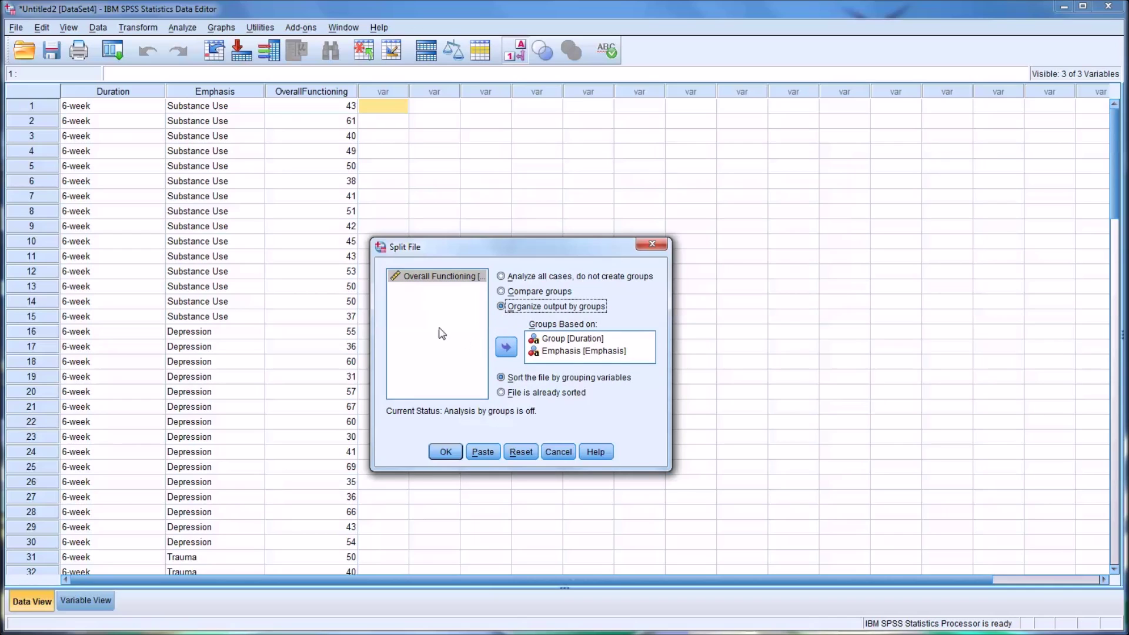
{"action": "left_click_drag", "start_coordinate": [498, 250], "coordinate": [581, 236]}
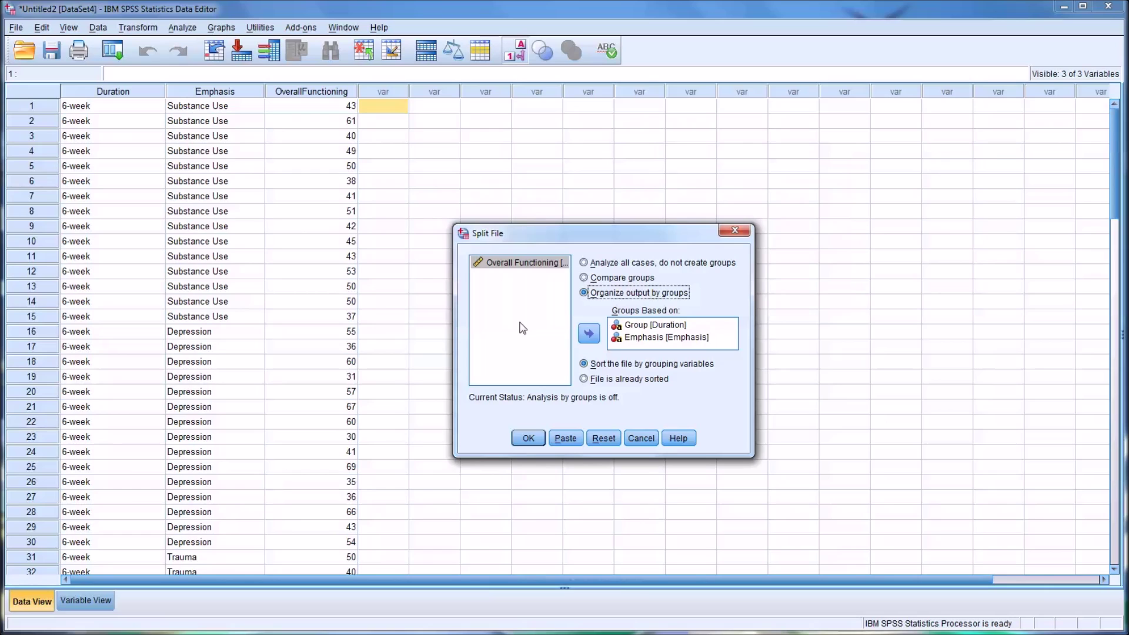
{"action": "left_click", "coordinate": [626, 336]}
{"action": "left_click", "coordinate": [589, 333]}
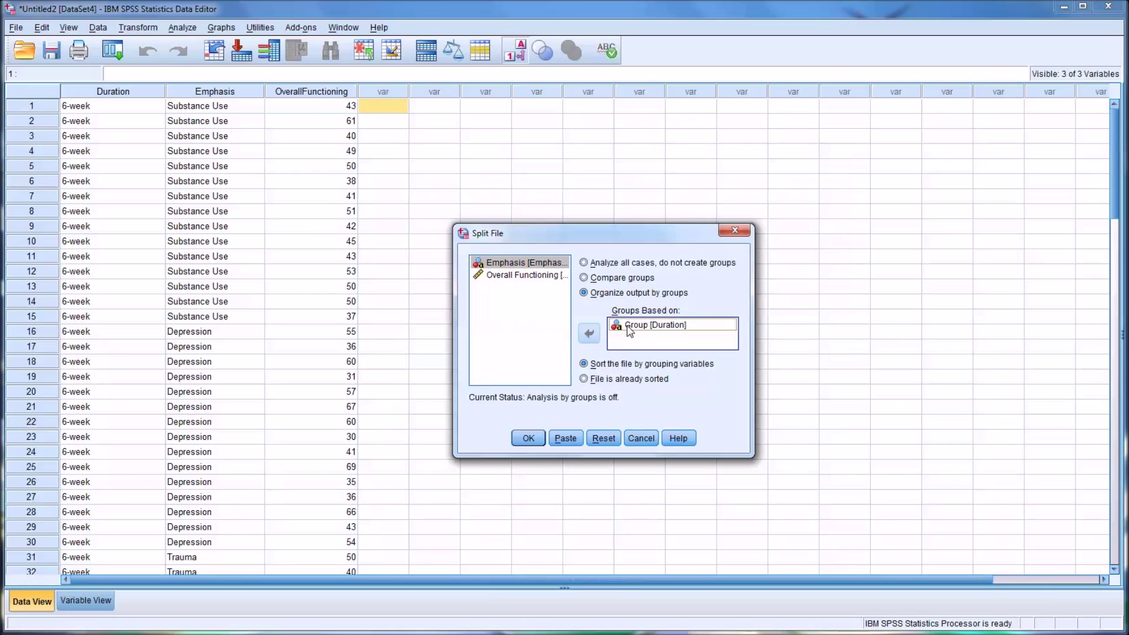
{"action": "left_click", "coordinate": [652, 325]}
{"action": "left_click", "coordinate": [589, 334]}
{"action": "left_click", "coordinate": [585, 264]}
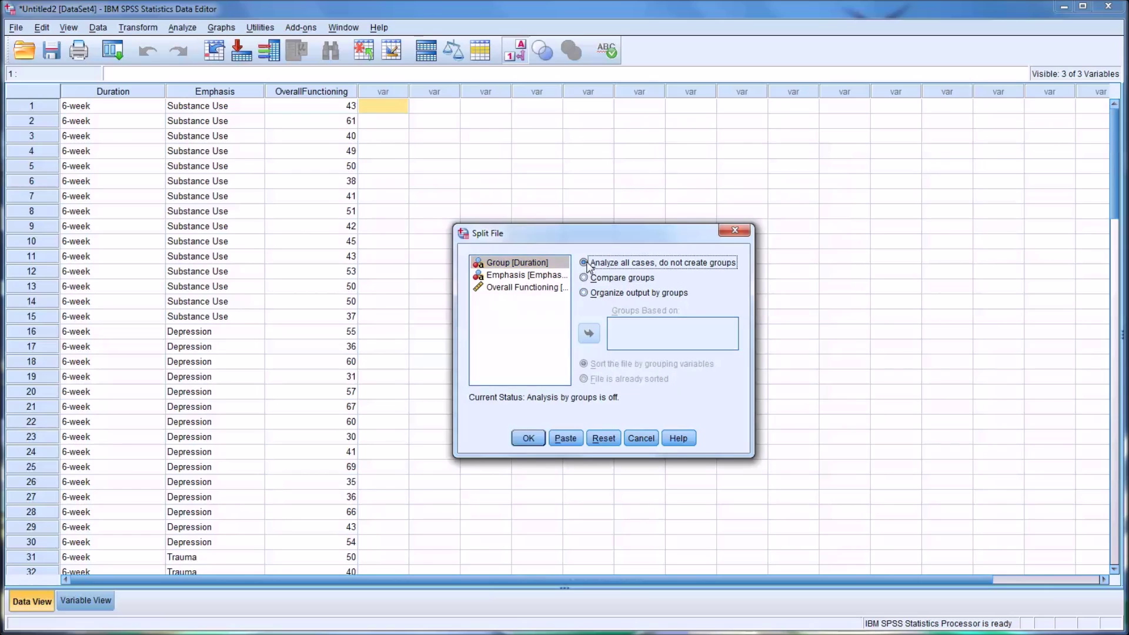
{"action": "left_click", "coordinate": [583, 293]}
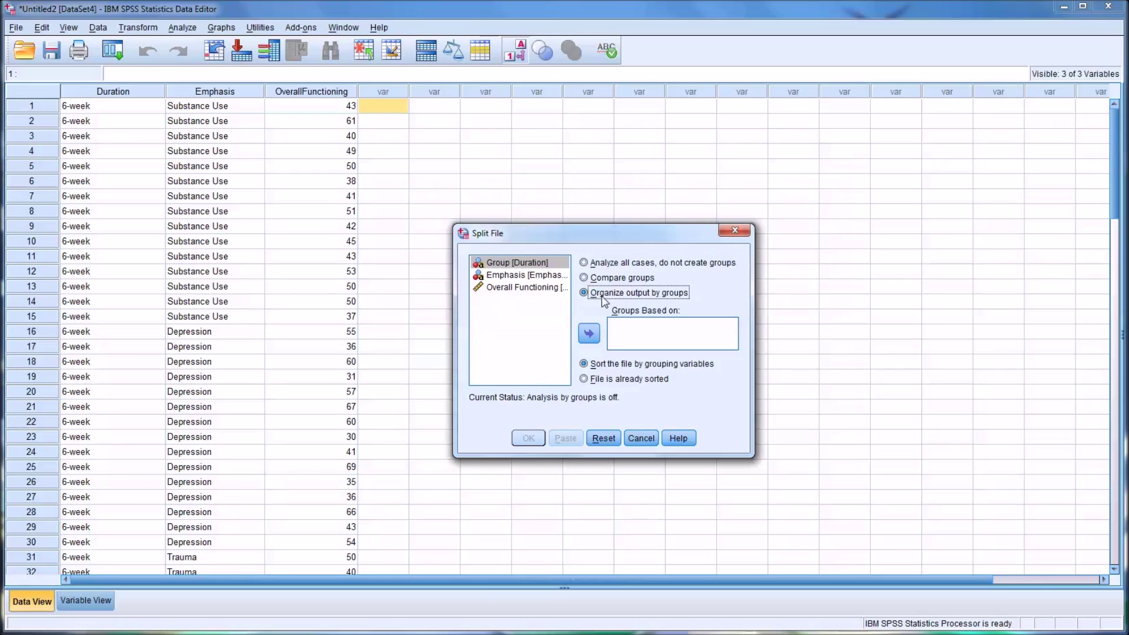
Group by Duration then Emphasis and apply the split.
{"action": "left_click", "coordinate": [588, 333]}
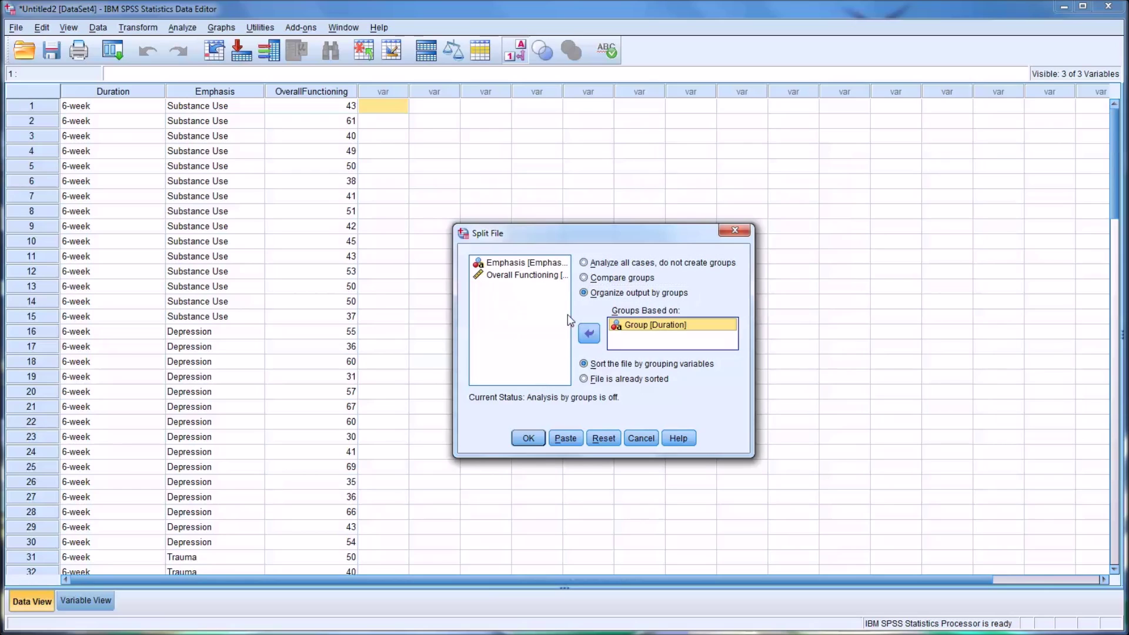
{"action": "left_click", "coordinate": [521, 263]}
{"action": "left_click", "coordinate": [589, 334]}
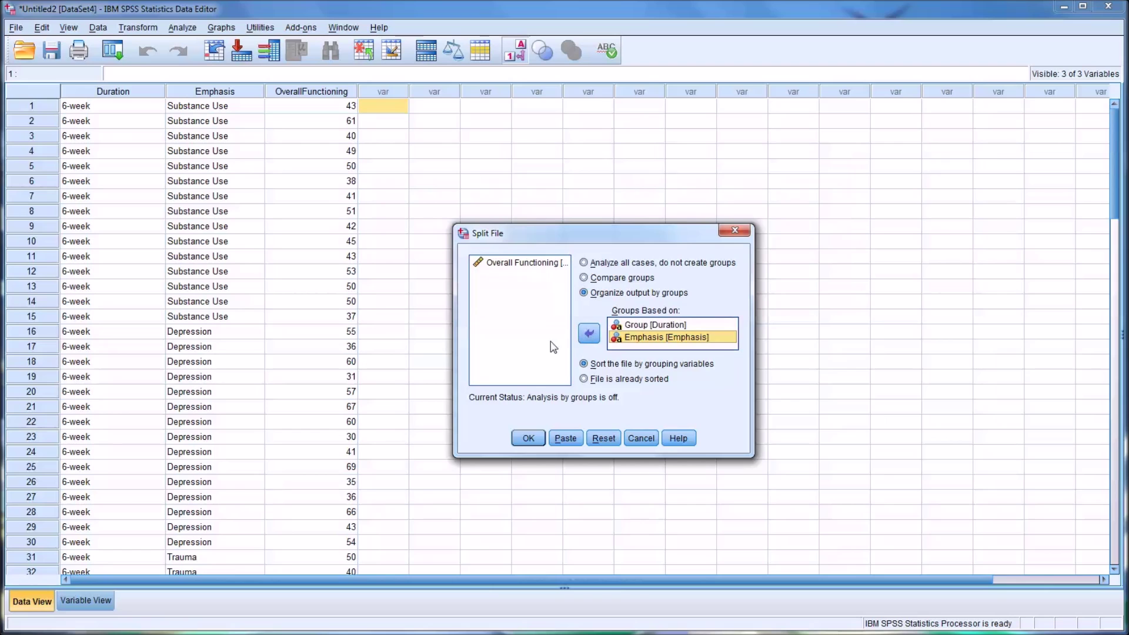
{"action": "left_click", "coordinate": [529, 439]}
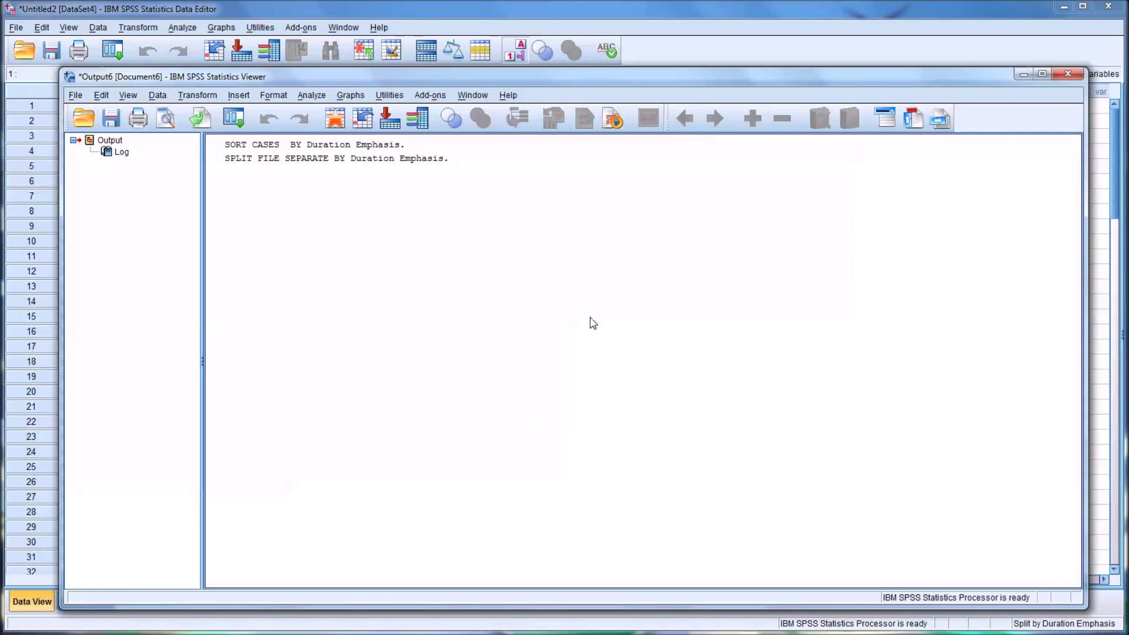
Reopen Split File to confirm the Duration and Emphasis grouping, then close it unchanged.
{"action": "left_click", "coordinate": [714, 26]}
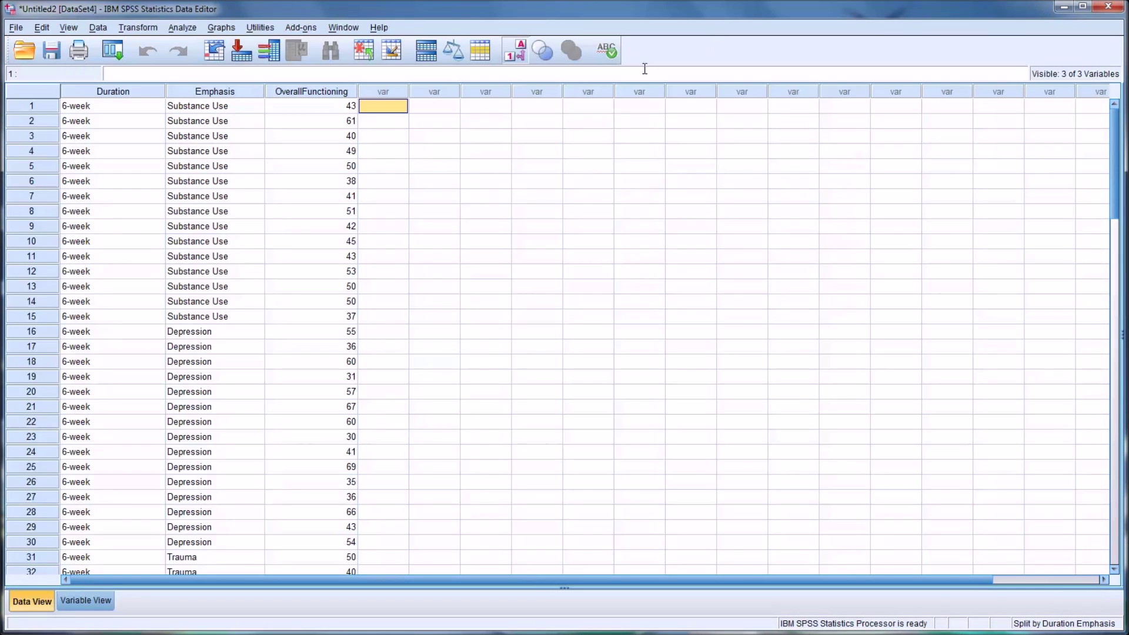
{"action": "left_click", "coordinate": [97, 29]}
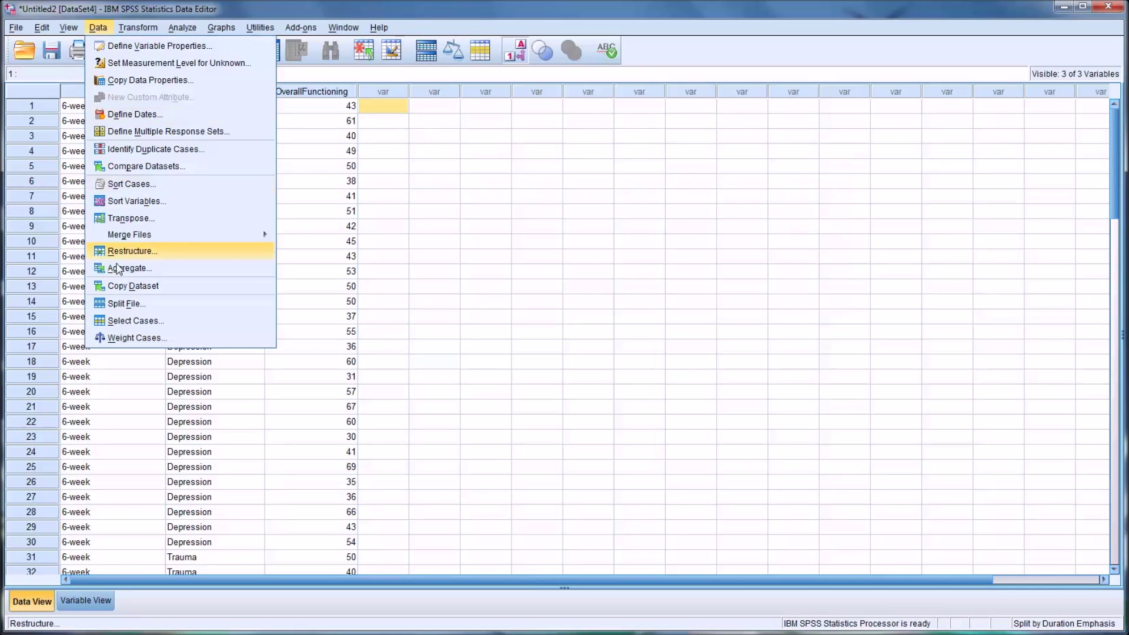
{"action": "left_click", "coordinate": [121, 306]}
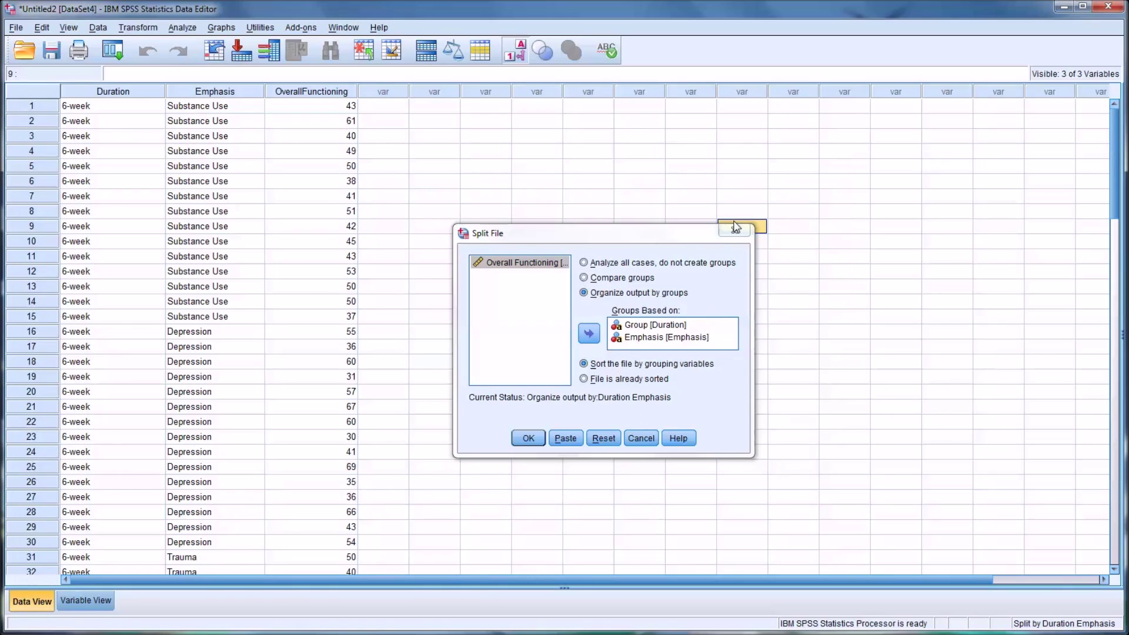
{"action": "left_click", "coordinate": [734, 229]}
{"action": "left_click", "coordinate": [733, 229]}
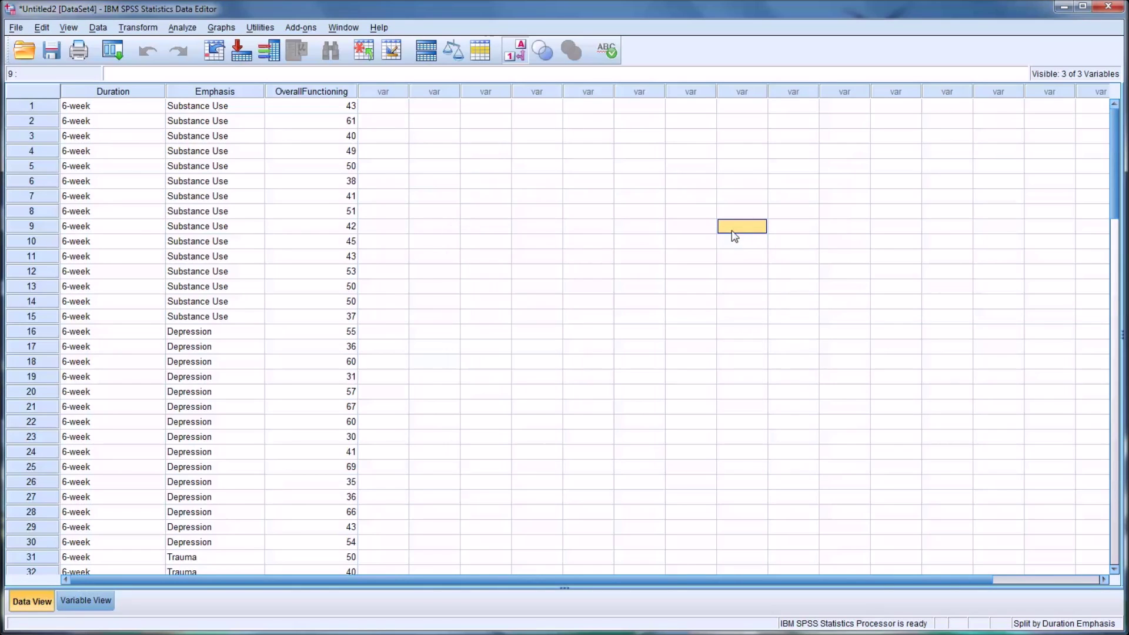
{"action": "left_click", "coordinate": [386, 109]}
Open Explore and accept its default descriptive statistics settings.
{"action": "left_click", "coordinate": [182, 28]}
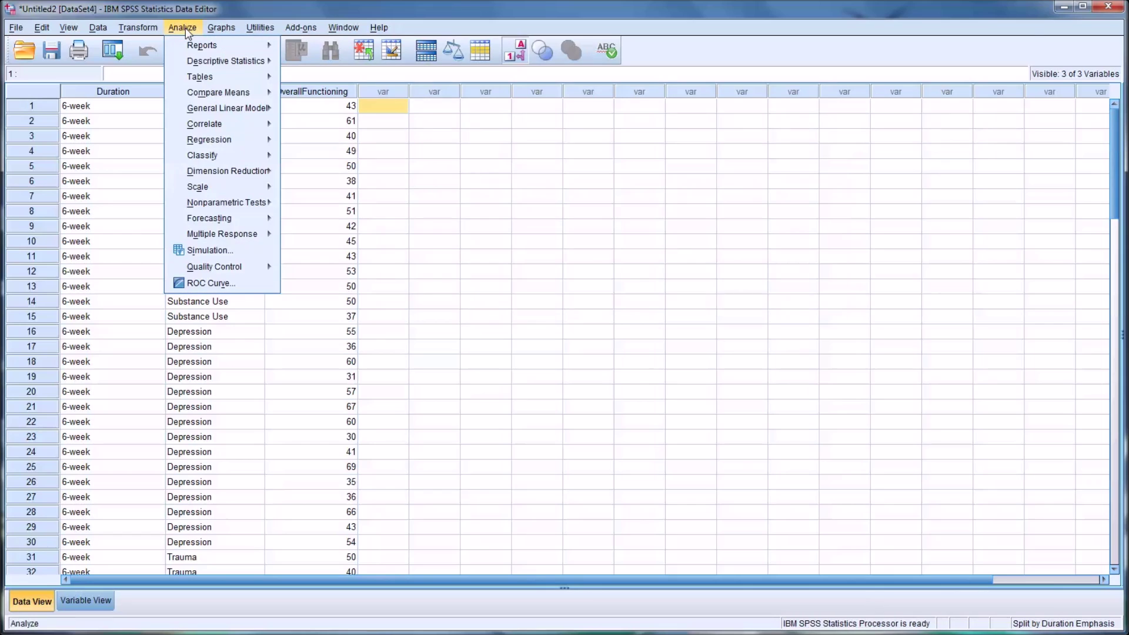
{"action": "mouse_move", "coordinate": [205, 110]}
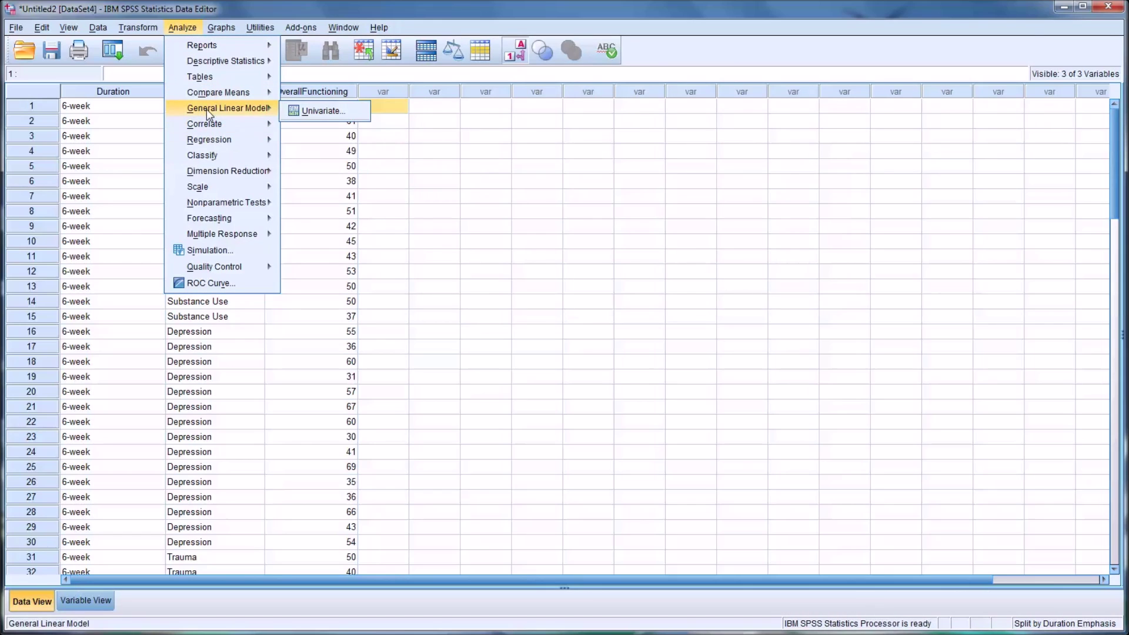
{"action": "mouse_move", "coordinate": [257, 64]}
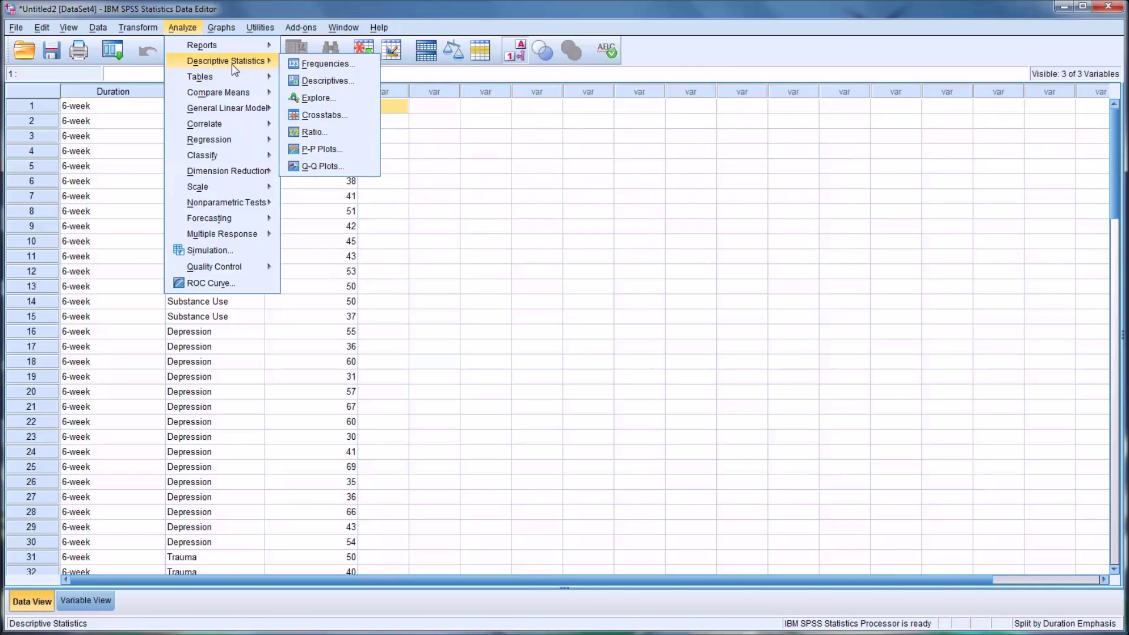
{"action": "left_click", "coordinate": [315, 98]}
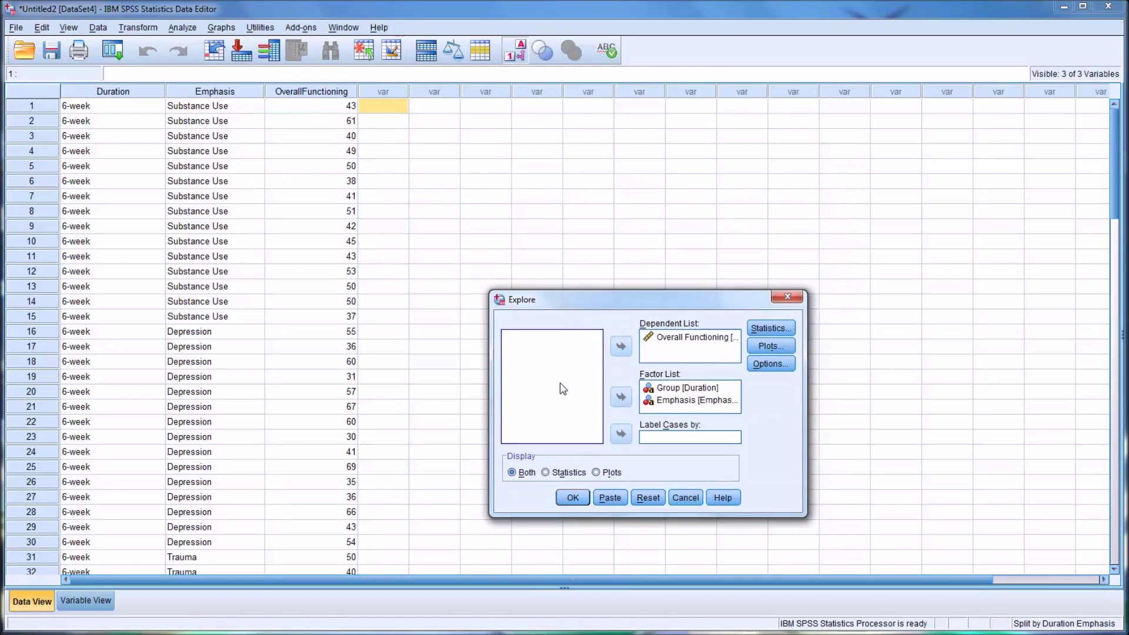
{"action": "left_click", "coordinate": [763, 329]}
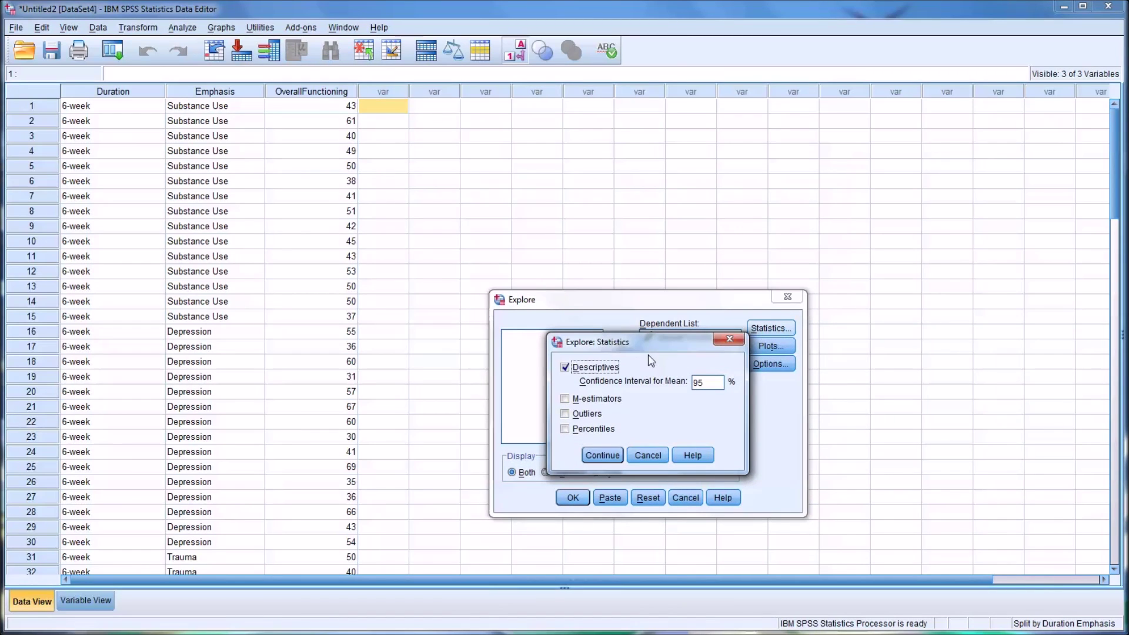
{"action": "left_click", "coordinate": [601, 455]}
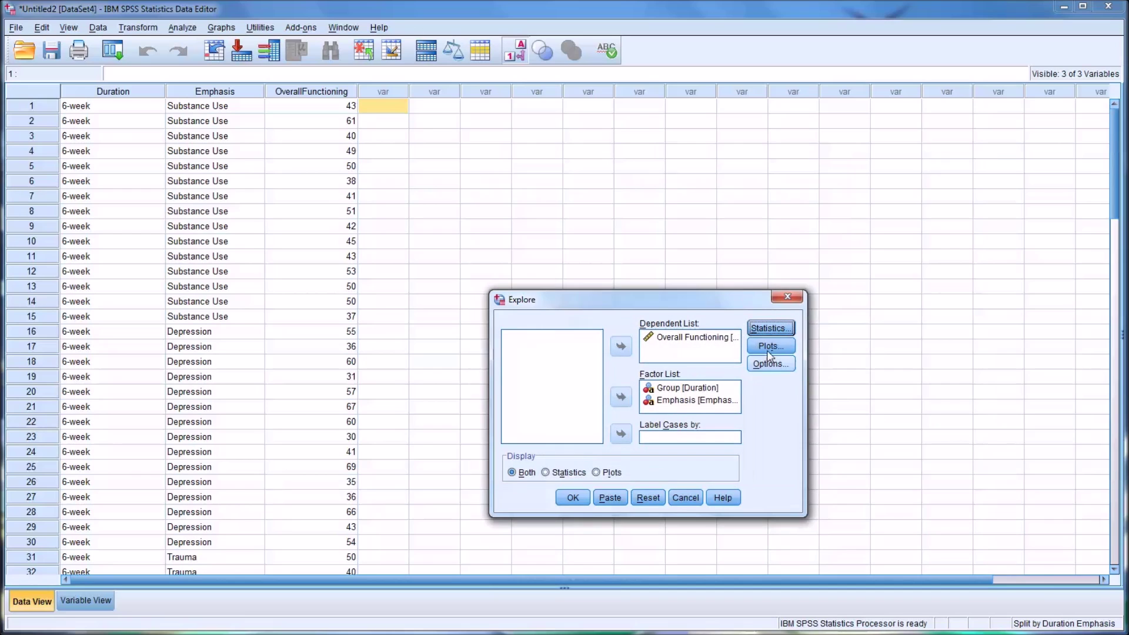
Keep normality plots with tests and listwise missing values, then run Explore.
{"action": "left_click", "coordinate": [767, 348]}
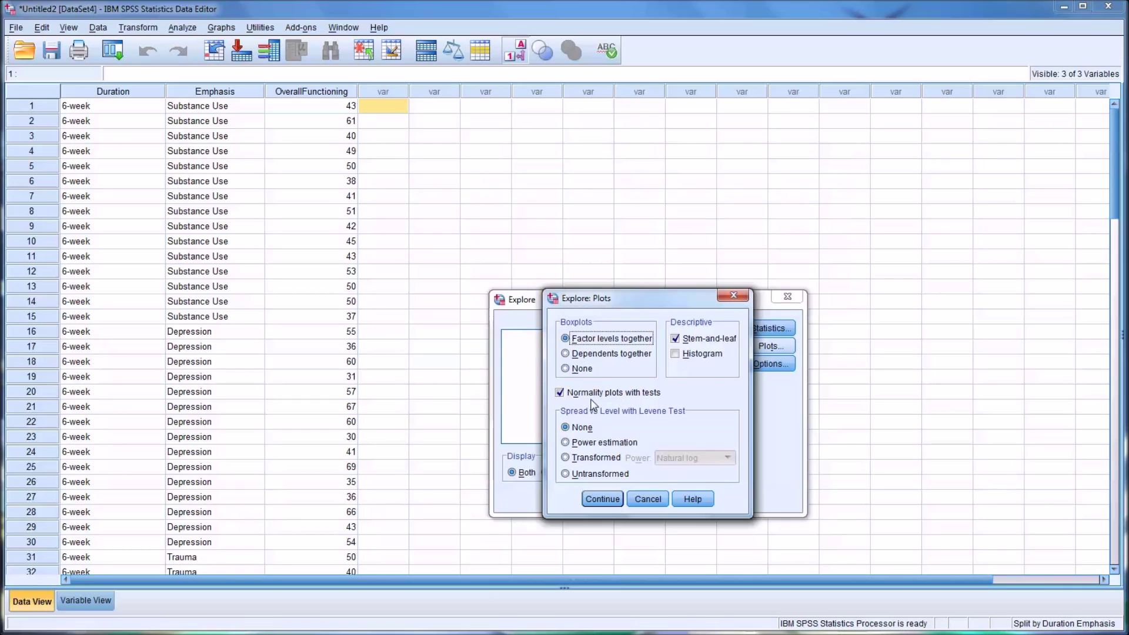
{"action": "left_click", "coordinate": [560, 394]}
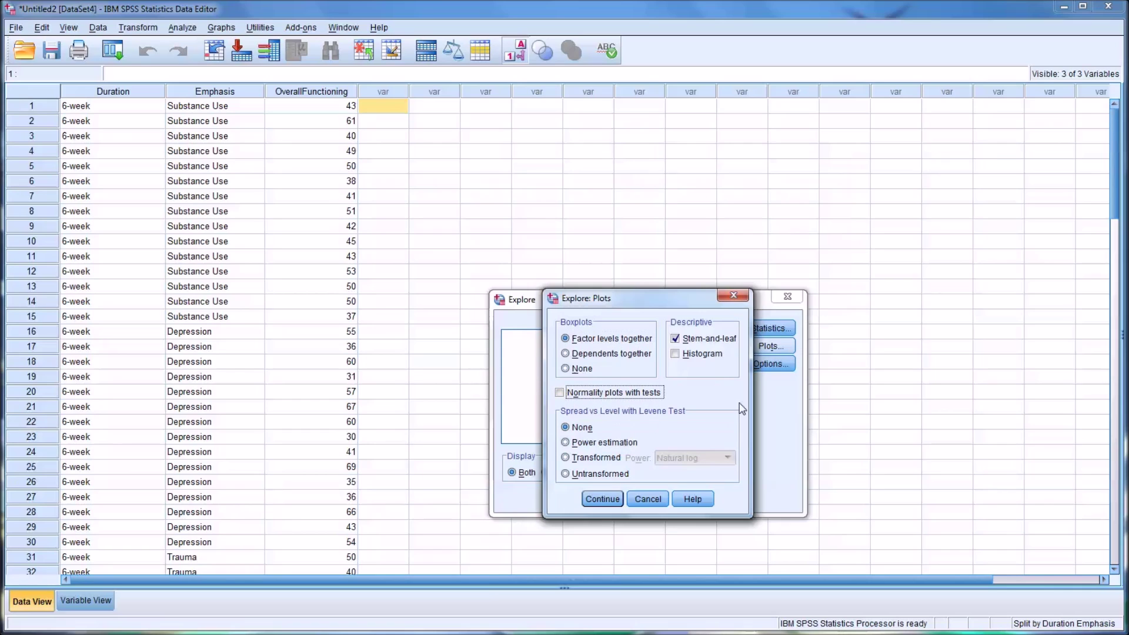
{"action": "left_click", "coordinate": [561, 394]}
{"action": "left_click", "coordinate": [601, 498]}
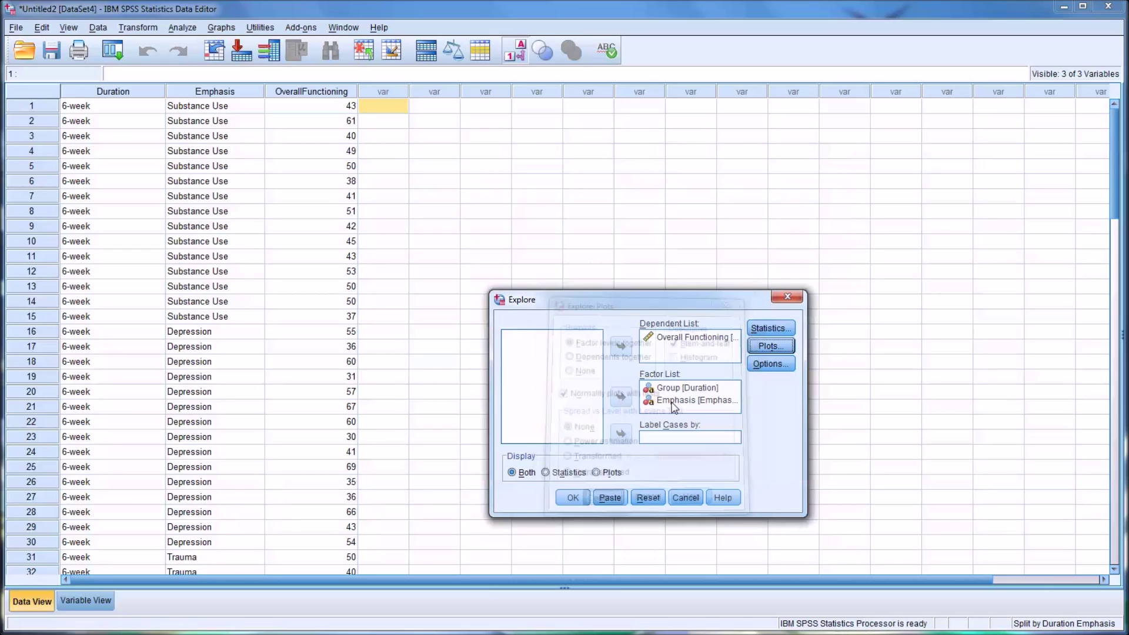
{"action": "left_click", "coordinate": [772, 362]}
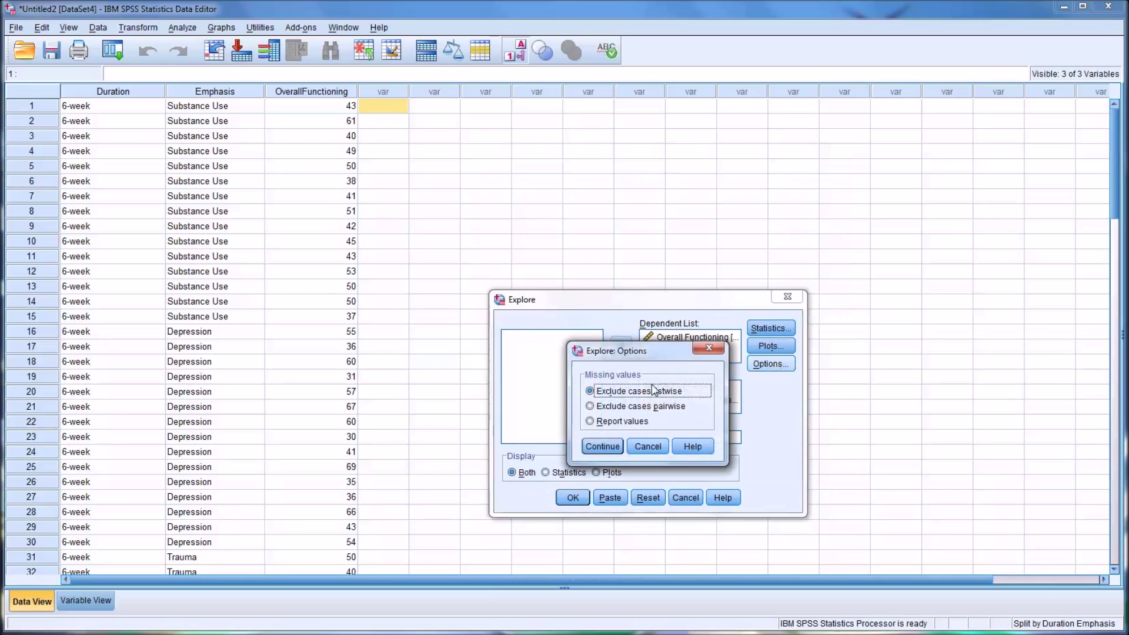
{"action": "left_click", "coordinate": [602, 446]}
{"action": "left_click", "coordinate": [572, 498]}
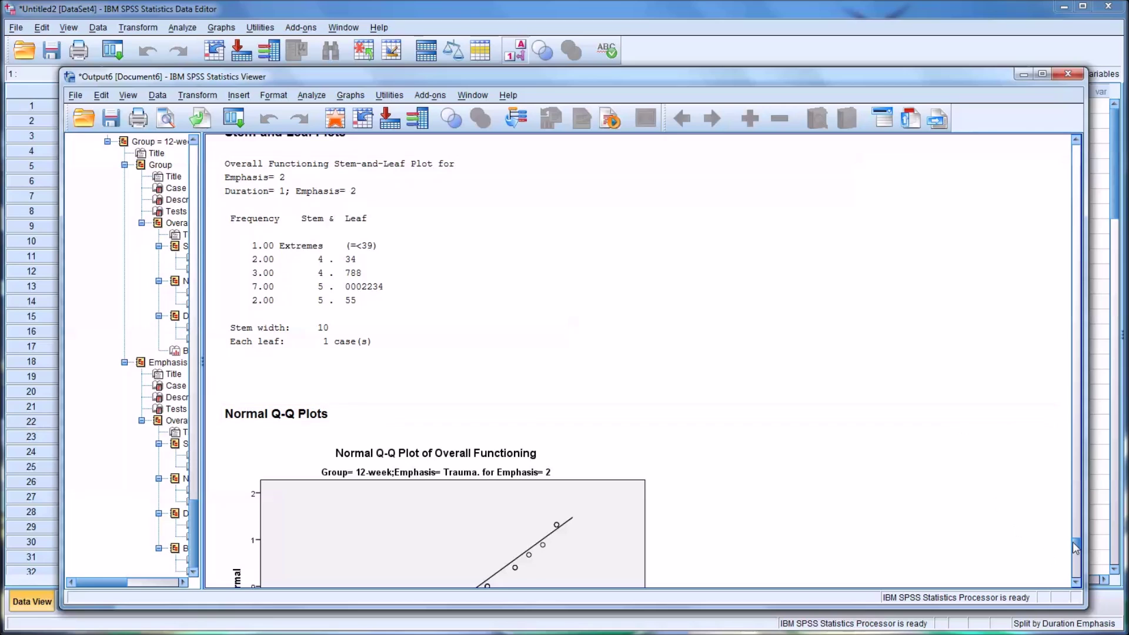
Check the 6-week Substance Use group's Shapiro-Wilk Tests of Normality table.
{"action": "left_click_drag", "start_coordinate": [1073, 541], "coordinate": [1075, 158]}
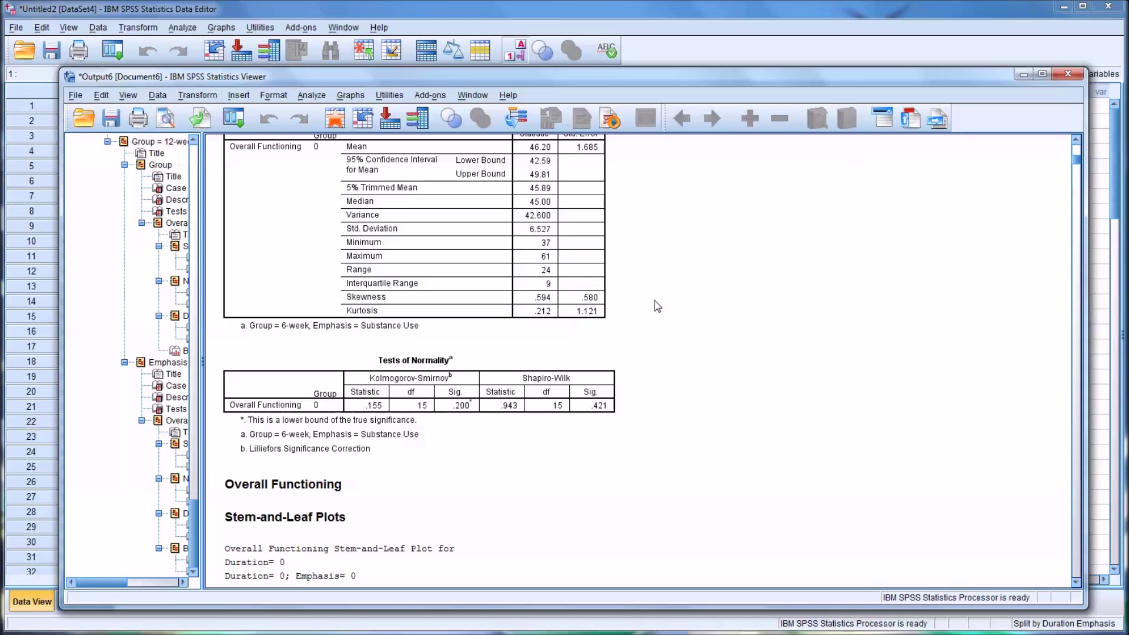
{"action": "left_click", "coordinate": [545, 409]}
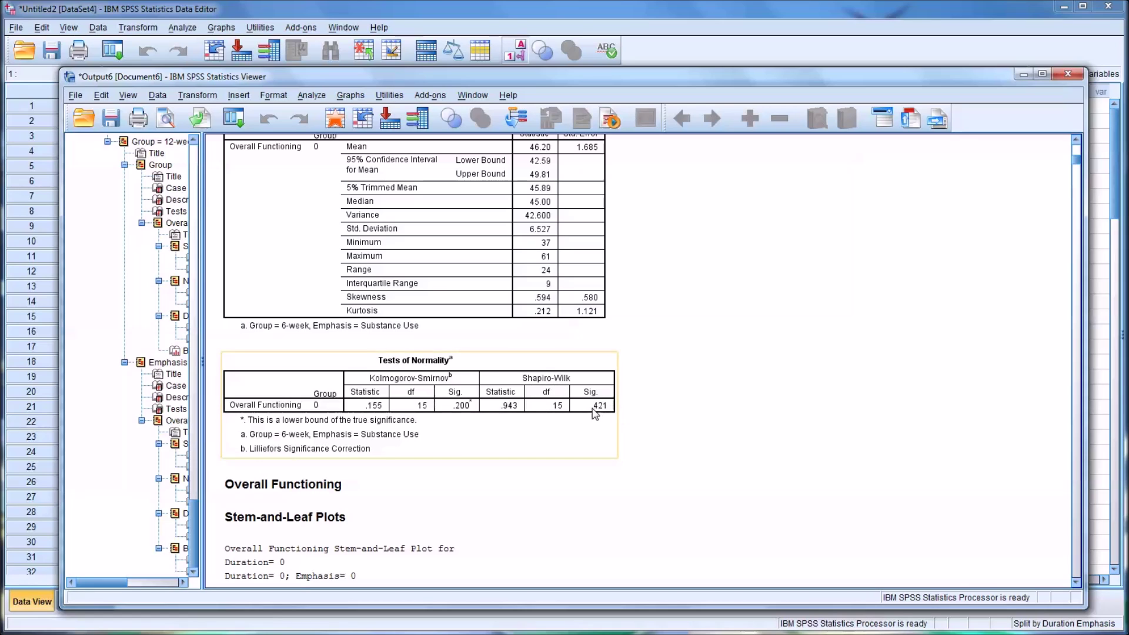
{"action": "left_click", "coordinate": [621, 419]}
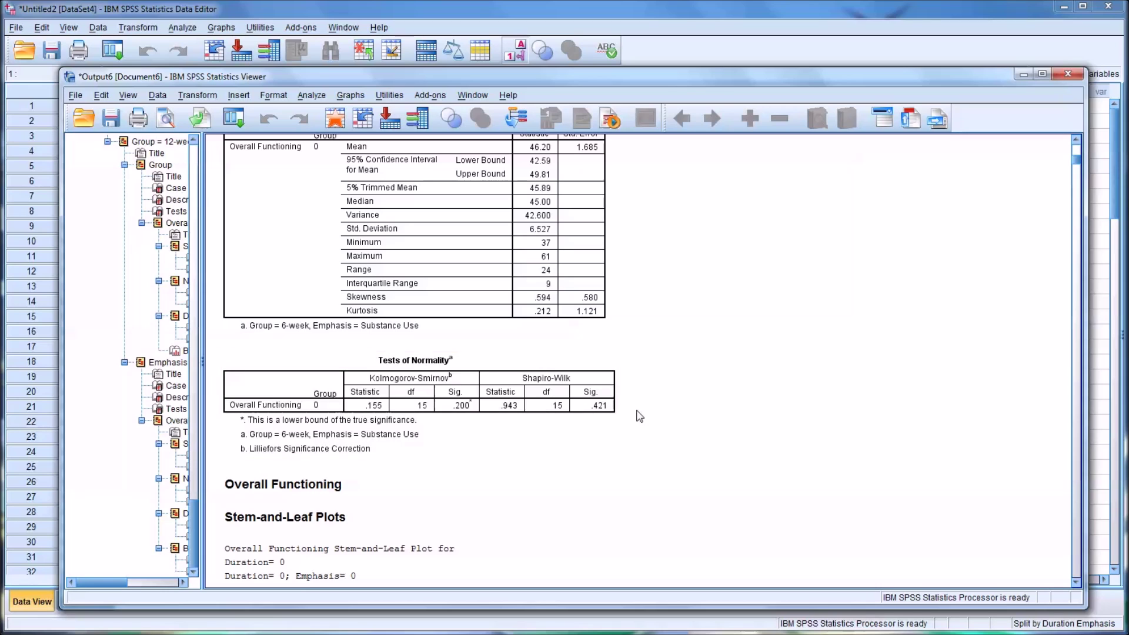
{"action": "scroll", "coordinate": [640, 416], "scroll_direction": "up", "scroll_amount": 2}
{"action": "scroll", "coordinate": [639, 416], "scroll_direction": "up", "scroll_amount": 6}
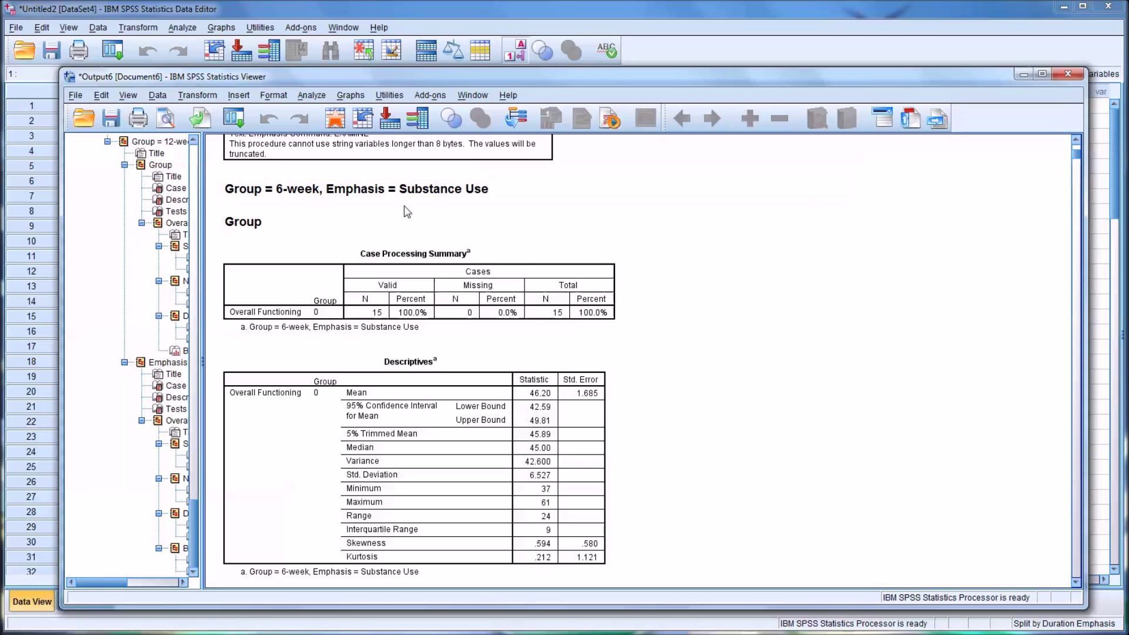
Scroll through the boxplots to the 6-week Depression results: mean 49.33, Shapiro-Wilk .114.
{"action": "scroll", "coordinate": [715, 323], "scroll_direction": "down", "scroll_amount": 2}
{"action": "scroll", "coordinate": [715, 325], "scroll_direction": "down", "scroll_amount": 4}
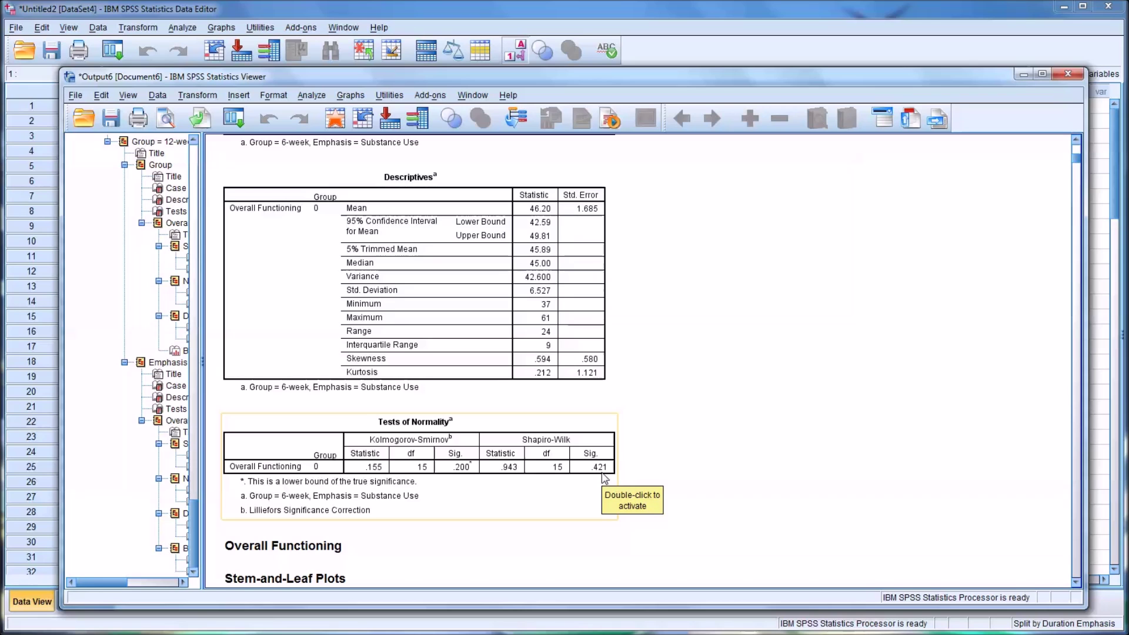
{"action": "scroll", "coordinate": [686, 457], "scroll_direction": "down", "scroll_amount": 6}
{"action": "scroll", "coordinate": [688, 459], "scroll_direction": "down", "scroll_amount": 20}
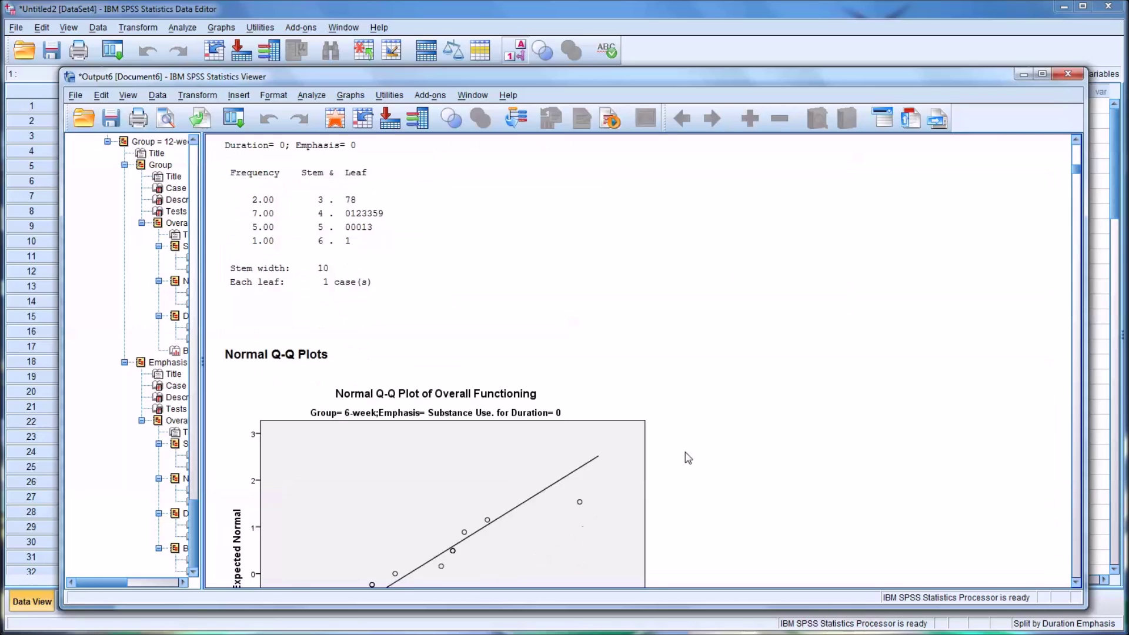
{"action": "scroll", "coordinate": [687, 456], "scroll_direction": "down", "scroll_amount": 14}
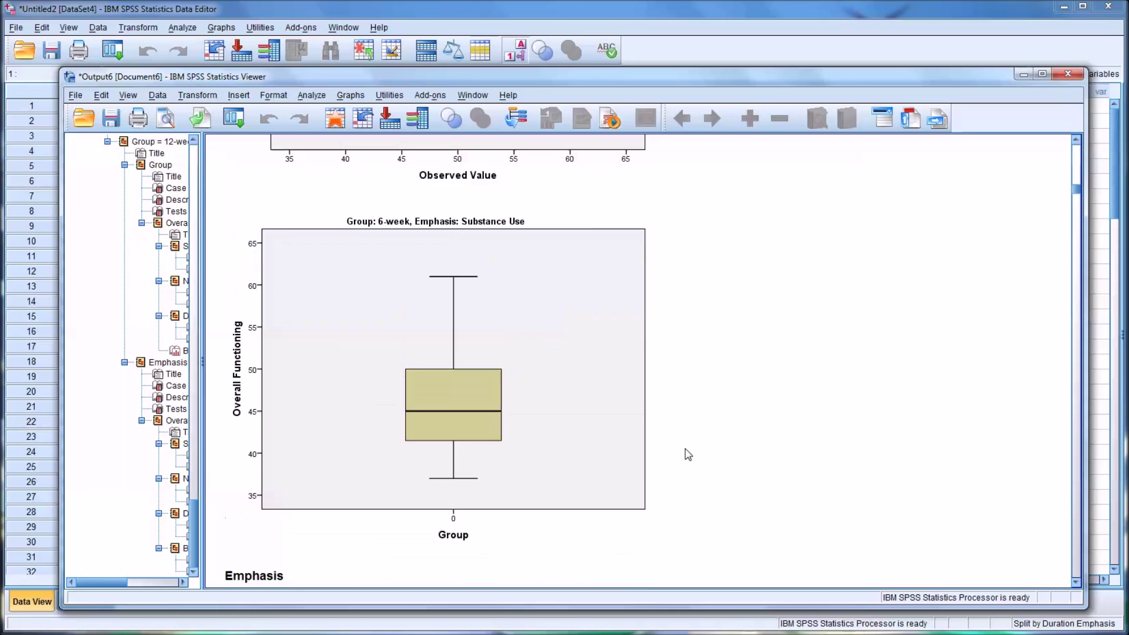
{"action": "scroll", "coordinate": [589, 395], "scroll_direction": "down", "scroll_amount": 20}
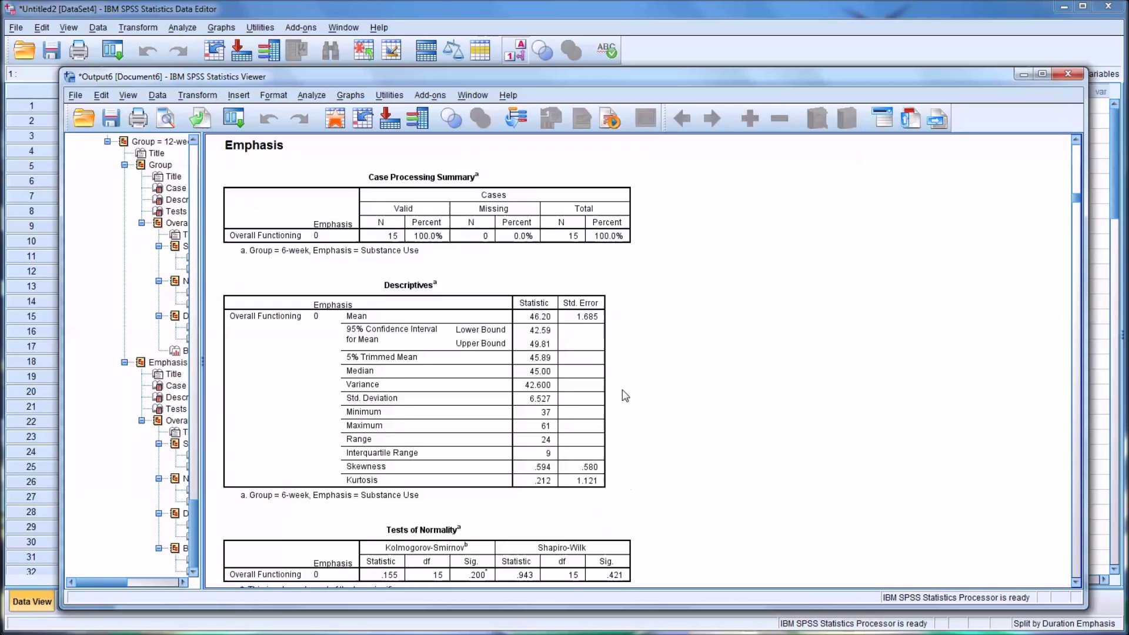
{"action": "scroll", "coordinate": [625, 396], "scroll_direction": "down", "scroll_amount": 20}
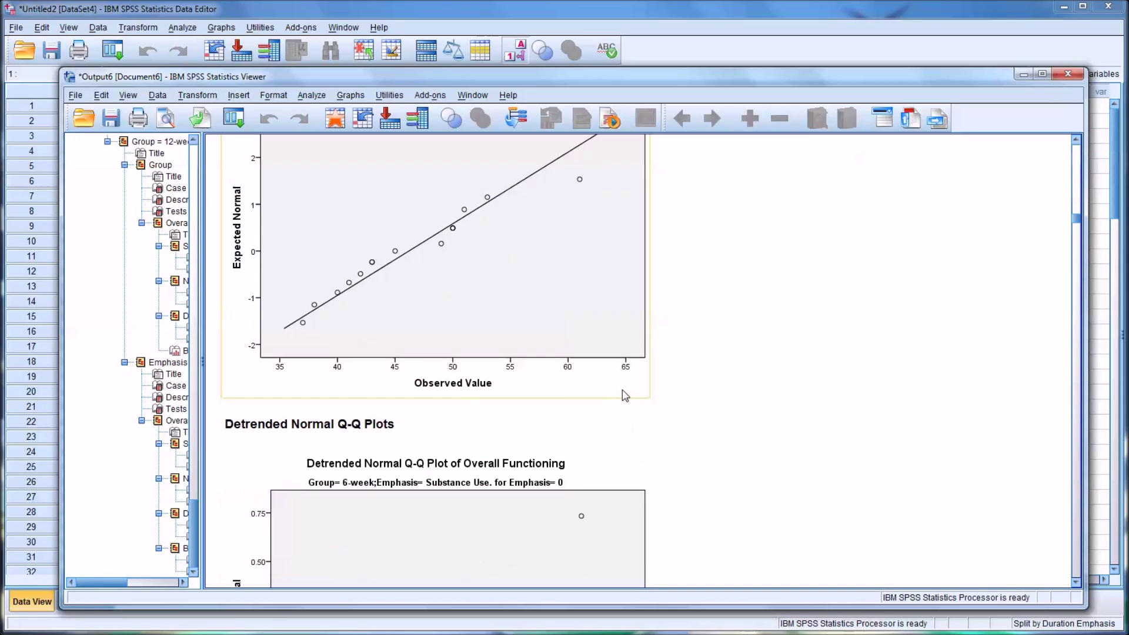
{"action": "scroll", "coordinate": [625, 395], "scroll_direction": "down", "scroll_amount": 10}
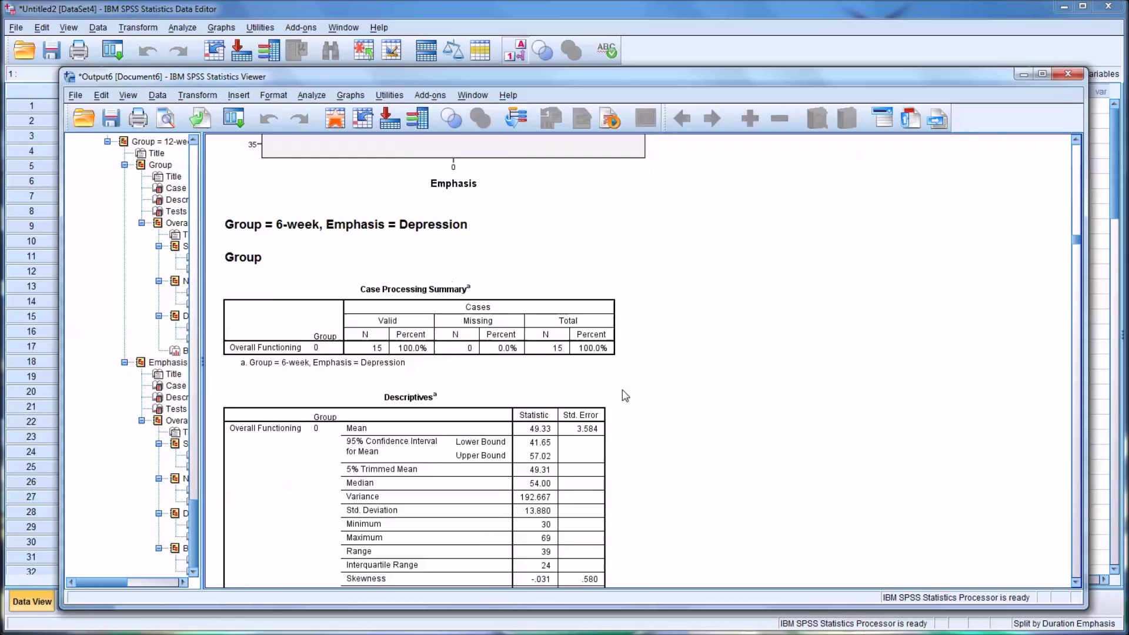
{"action": "scroll", "coordinate": [511, 286], "scroll_direction": "down", "scroll_amount": 2}
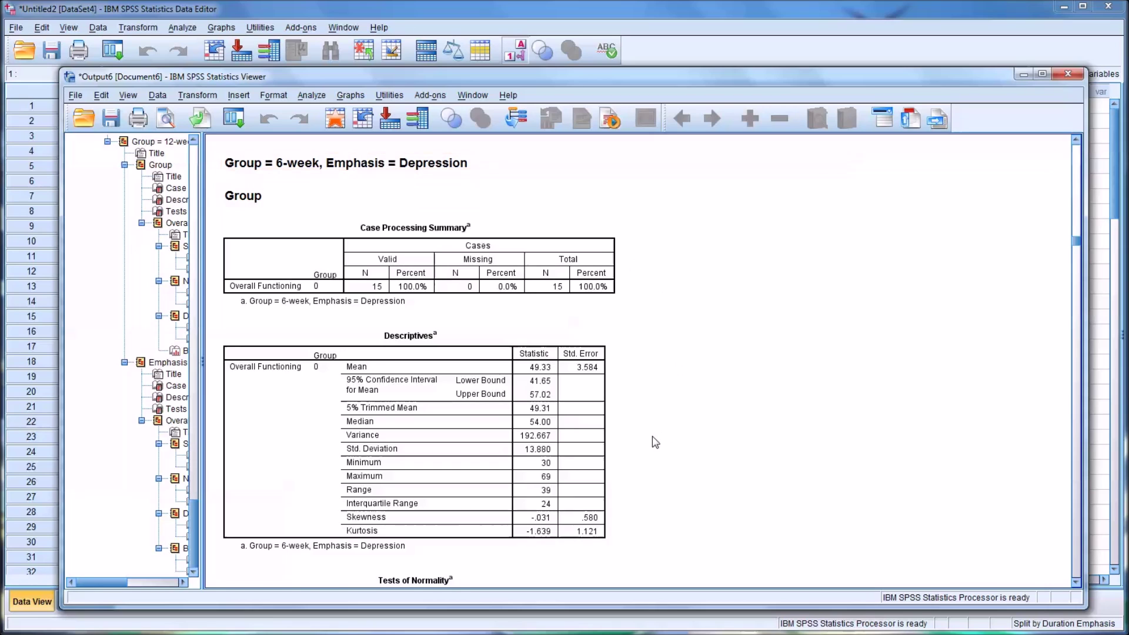
{"action": "scroll", "coordinate": [650, 443], "scroll_direction": "down", "scroll_amount": 4}
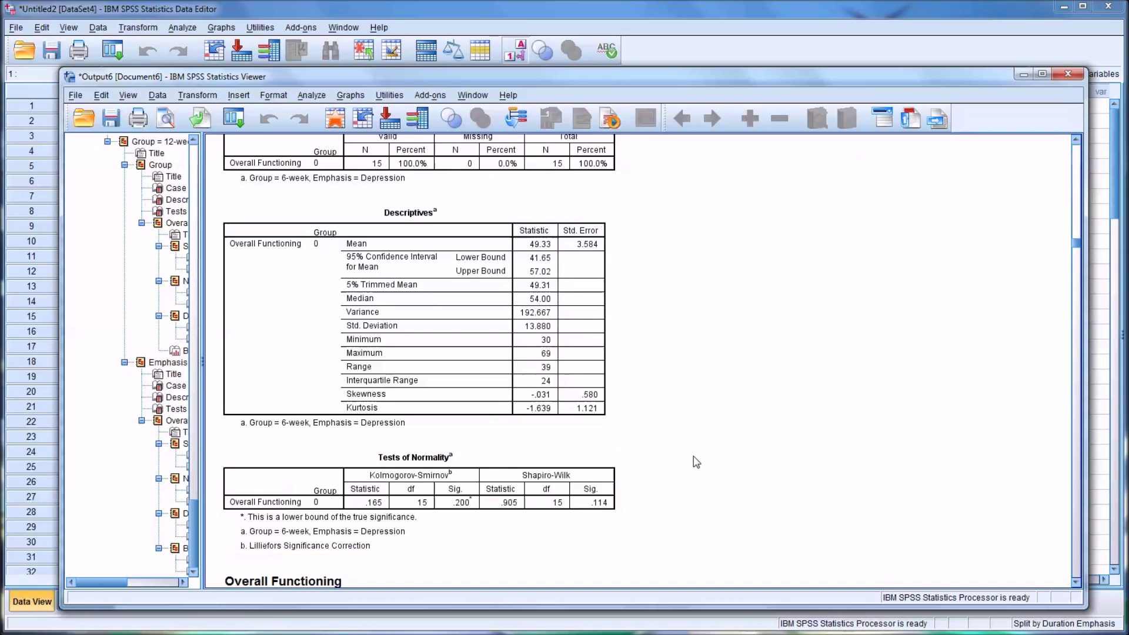
{"action": "scroll", "coordinate": [696, 459], "scroll_direction": "down", "scroll_amount": 8}
{"action": "scroll", "coordinate": [696, 459], "scroll_direction": "down", "scroll_amount": 20}
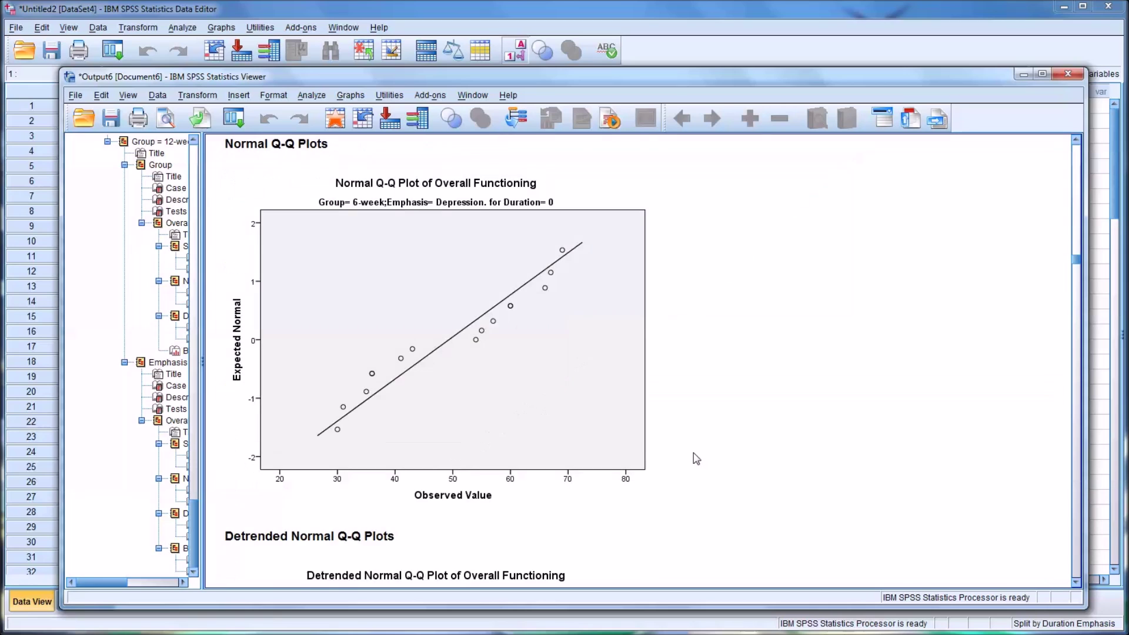
{"action": "scroll", "coordinate": [695, 459], "scroll_direction": "down", "scroll_amount": 4}
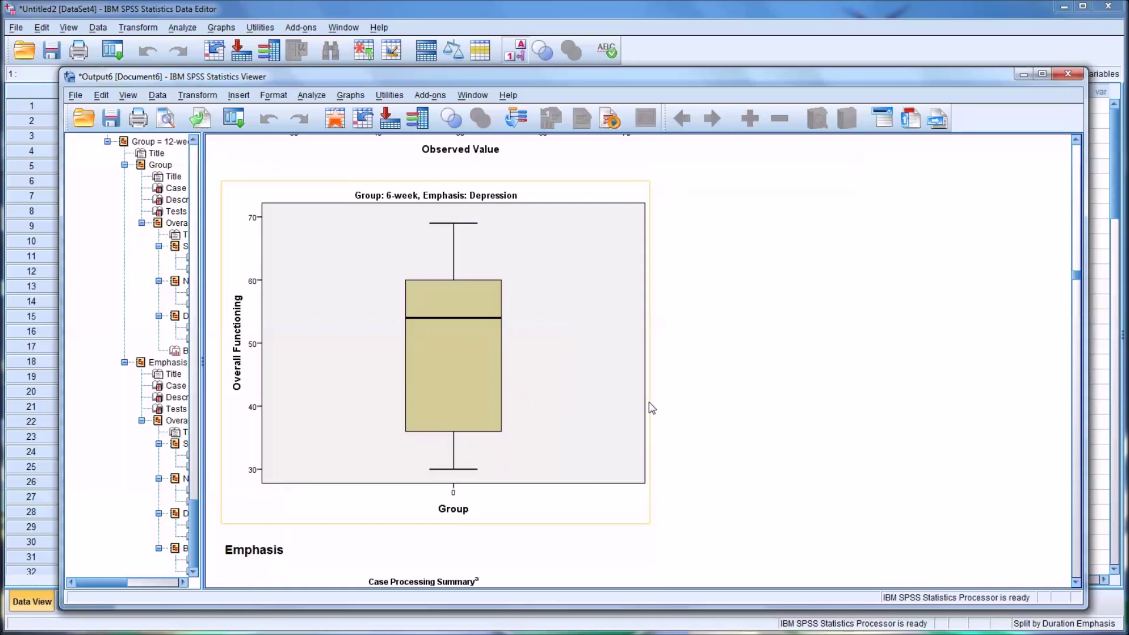
{"action": "scroll", "coordinate": [743, 405], "scroll_direction": "down", "scroll_amount": 14}
{"action": "scroll", "coordinate": [744, 407], "scroll_direction": "down", "scroll_amount": 20}
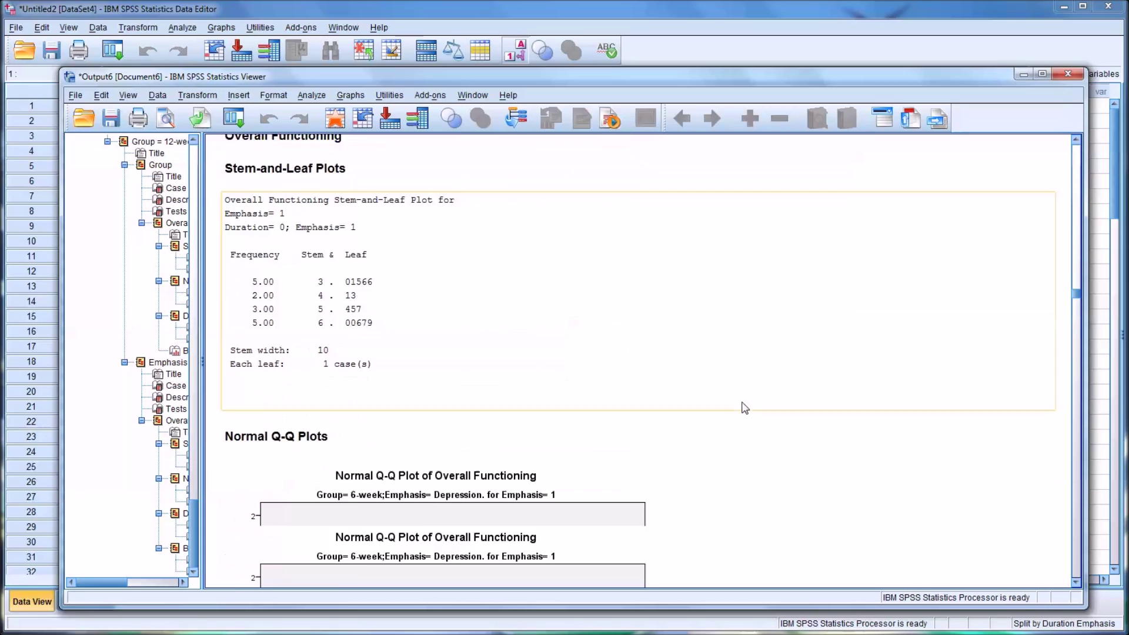
{"action": "scroll", "coordinate": [744, 406], "scroll_direction": "down", "scroll_amount": 15}
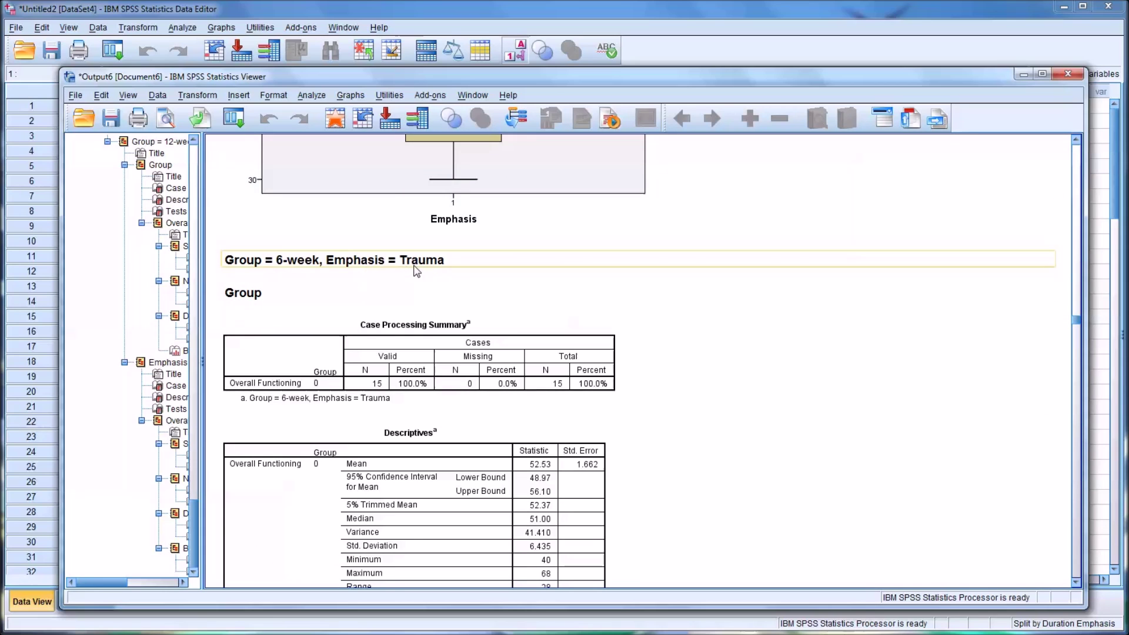
Scroll through the 6-week Trauma plots to its boxplot, noting outlier cases 45 and 32.
{"action": "scroll", "coordinate": [662, 335], "scroll_direction": "down", "scroll_amount": 5}
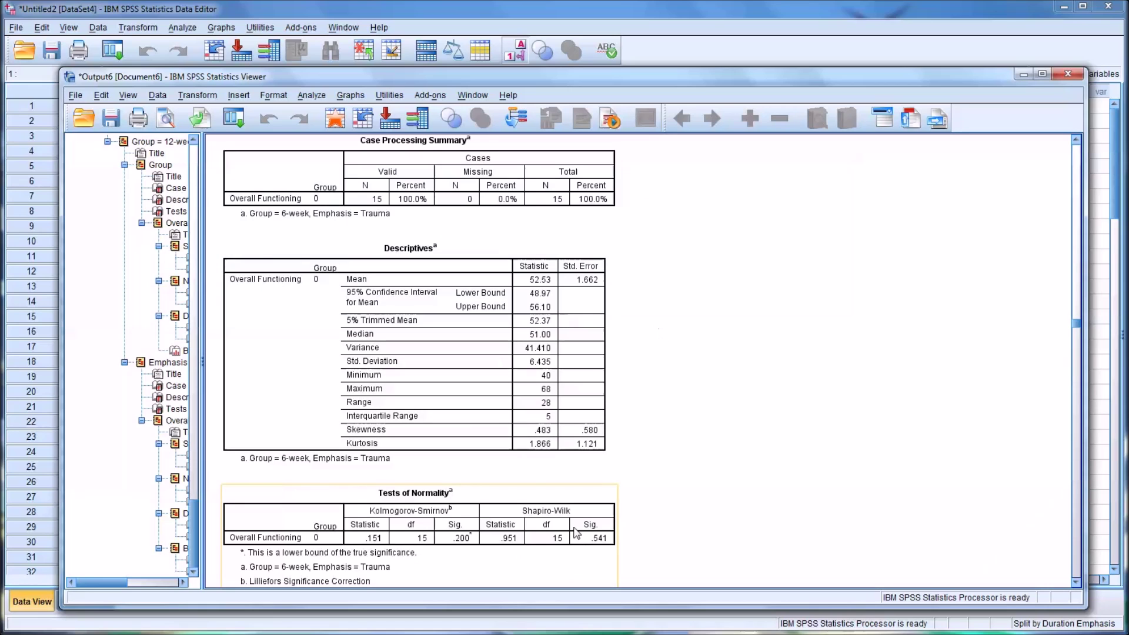
{"action": "scroll", "coordinate": [643, 509], "scroll_direction": "down", "scroll_amount": 7}
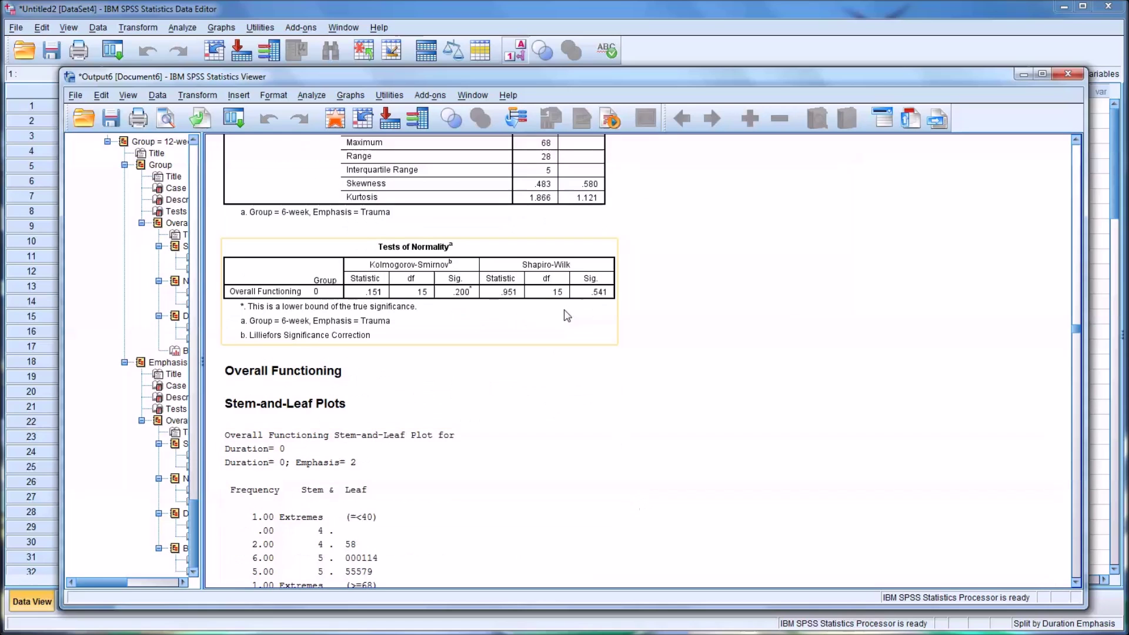
{"action": "scroll", "coordinate": [630, 324], "scroll_direction": "down", "scroll_amount": 20}
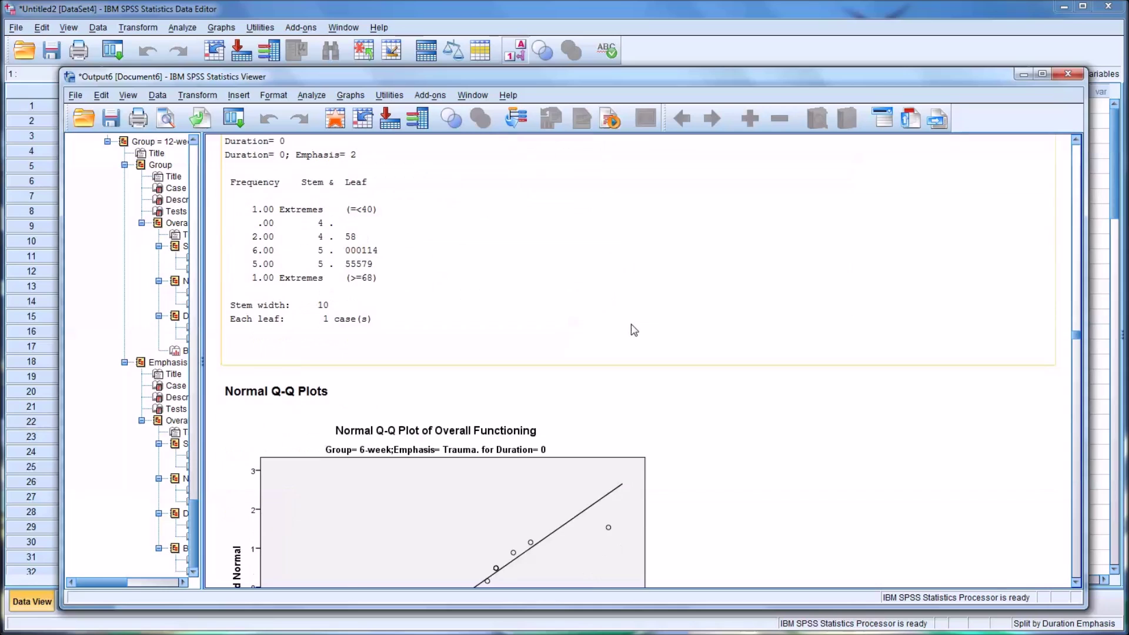
{"action": "scroll", "coordinate": [631, 329], "scroll_direction": "down", "scroll_amount": 19}
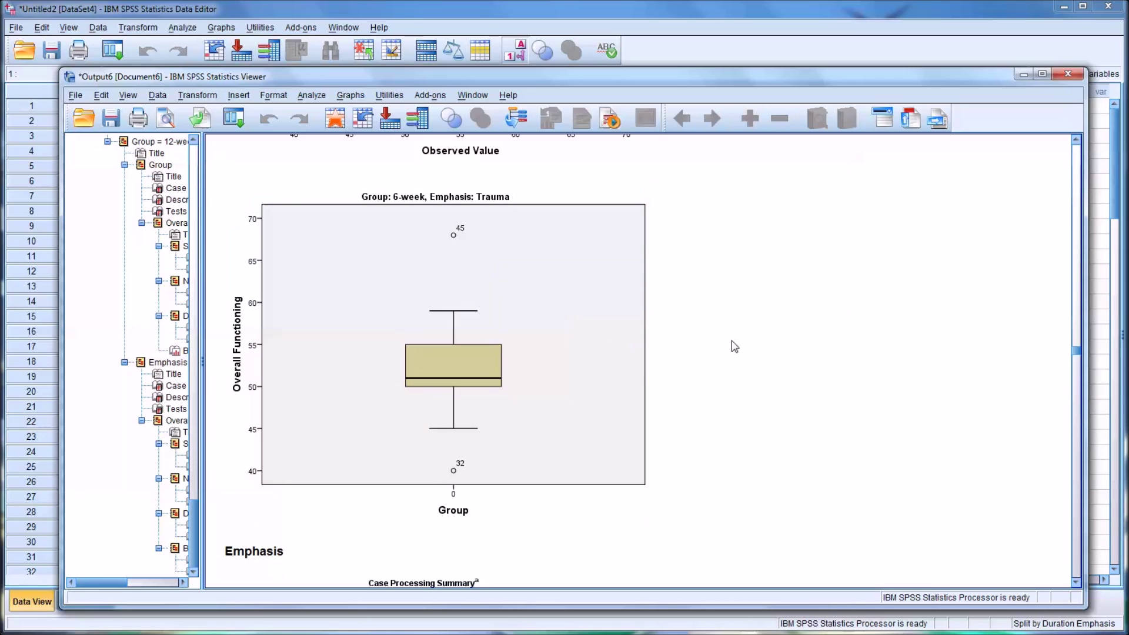
{"action": "scroll", "coordinate": [733, 345], "scroll_direction": "down", "scroll_amount": 3}
{"action": "scroll", "coordinate": [734, 346], "scroll_direction": "down", "scroll_amount": 3}
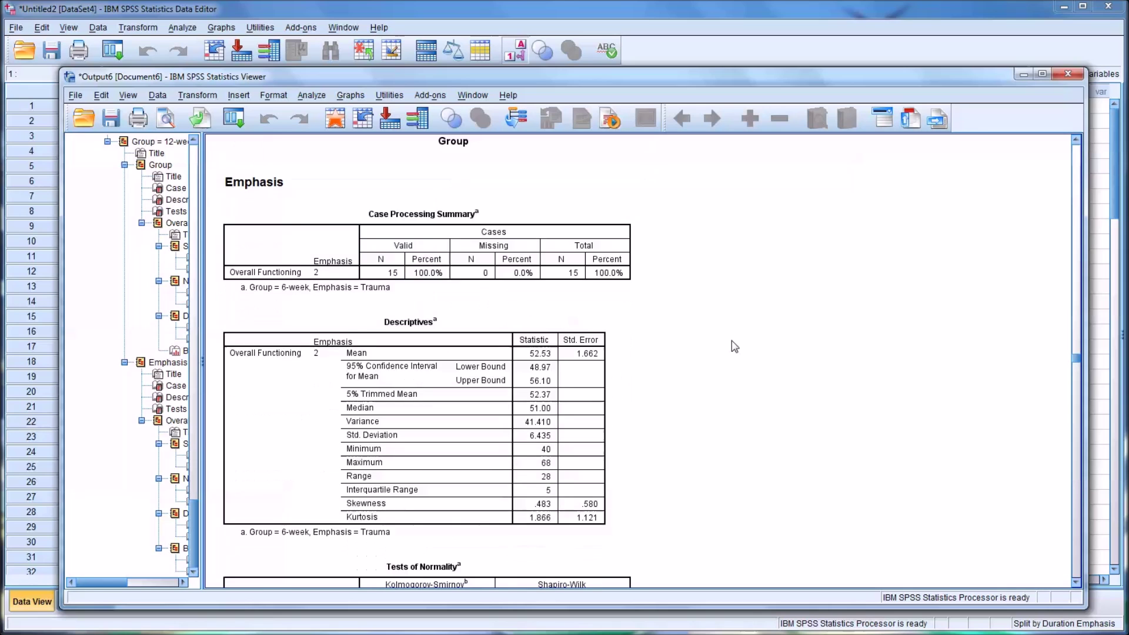
{"action": "scroll", "coordinate": [733, 346], "scroll_direction": "down", "scroll_amount": 5}
{"action": "scroll", "coordinate": [731, 341], "scroll_direction": "down", "scroll_amount": 5}
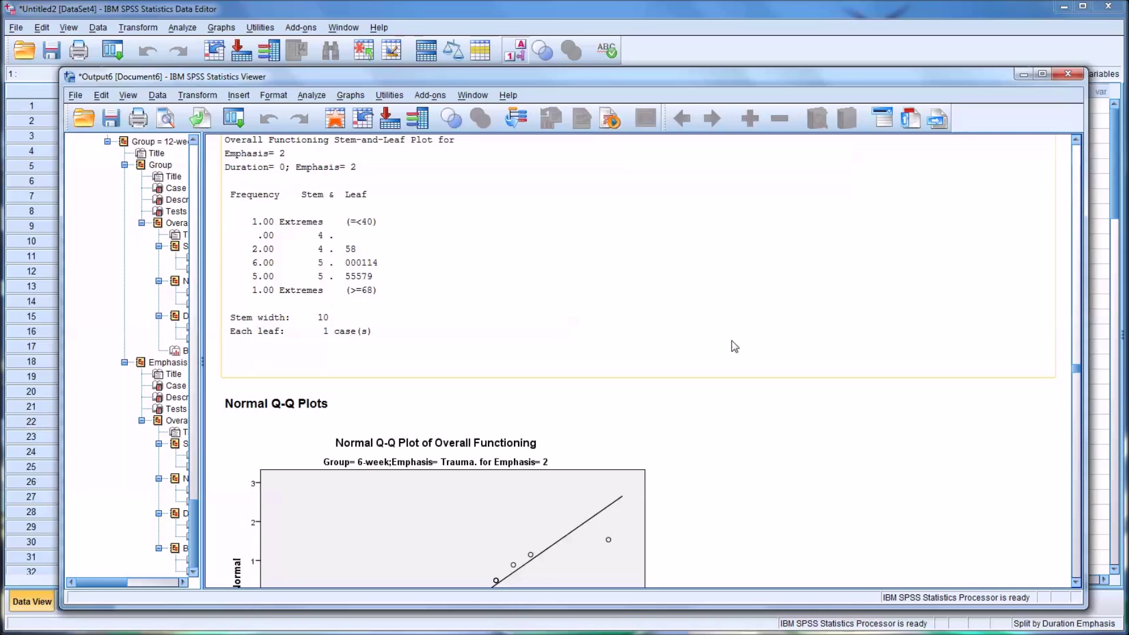
{"action": "scroll", "coordinate": [731, 340], "scroll_direction": "down", "scroll_amount": 14}
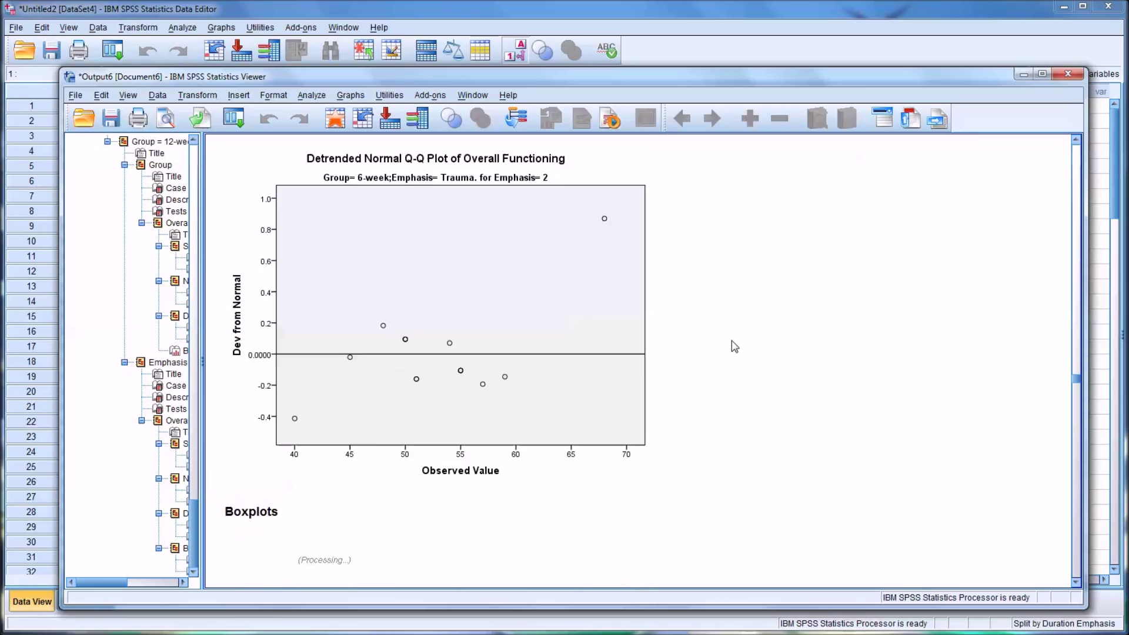
{"action": "scroll", "coordinate": [732, 340], "scroll_direction": "down", "scroll_amount": 8}
Move on to the 12-week Substance Use output: 15 valid cases, mean 40.80.
{"action": "scroll", "coordinate": [731, 341], "scroll_direction": "up", "scroll_amount": 10}
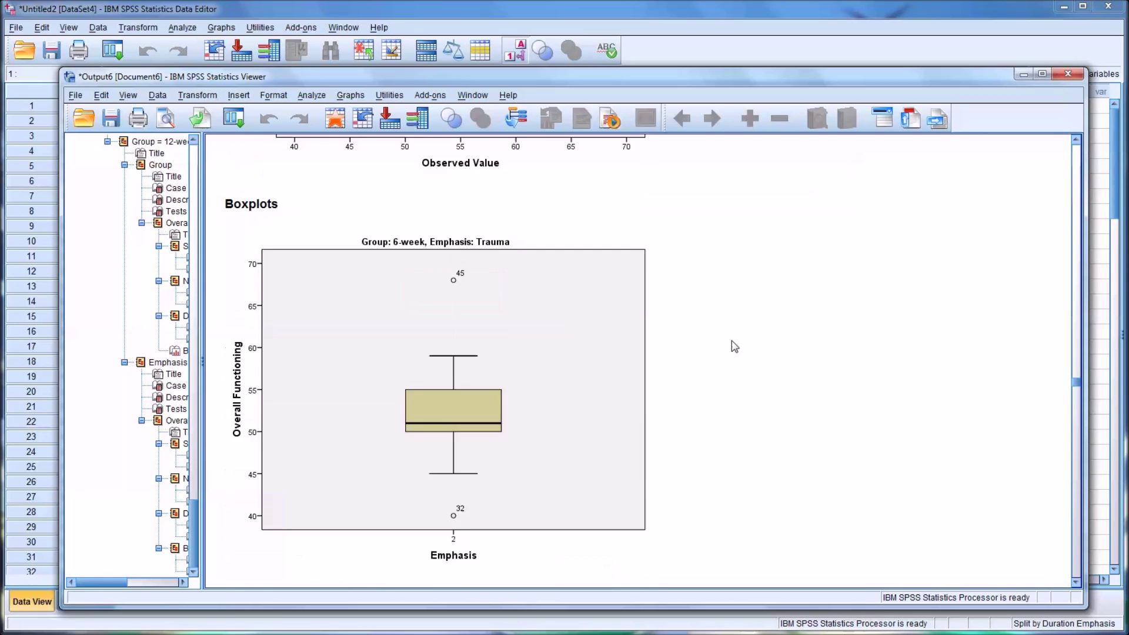
{"action": "scroll", "coordinate": [731, 340], "scroll_direction": "up", "scroll_amount": 10}
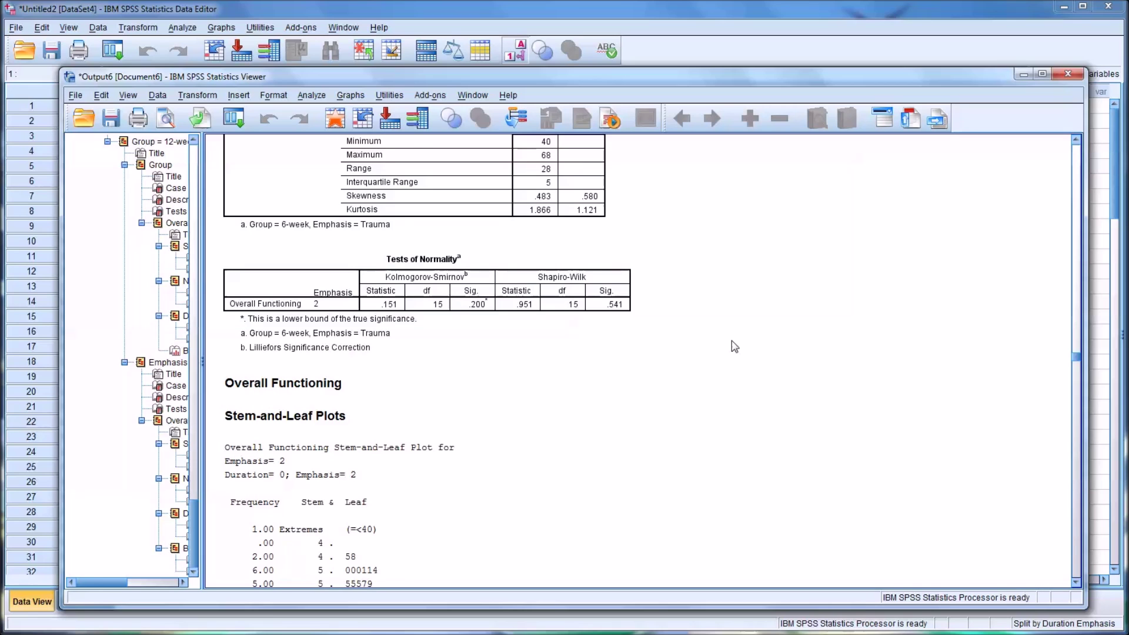
{"action": "scroll", "coordinate": [732, 340], "scroll_direction": "up", "scroll_amount": 3}
{"action": "scroll", "coordinate": [732, 341], "scroll_direction": "up", "scroll_amount": 1}
{"action": "scroll", "coordinate": [732, 341], "scroll_direction": "down", "scroll_amount": 13}
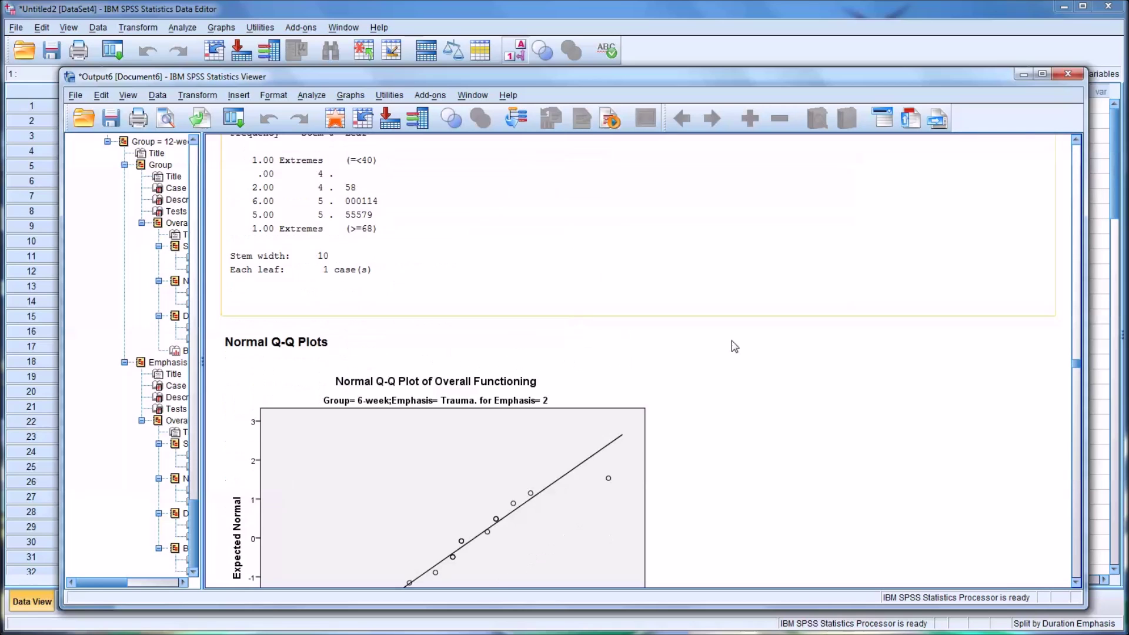
{"action": "scroll", "coordinate": [637, 429], "scroll_direction": "down", "scroll_amount": 11}
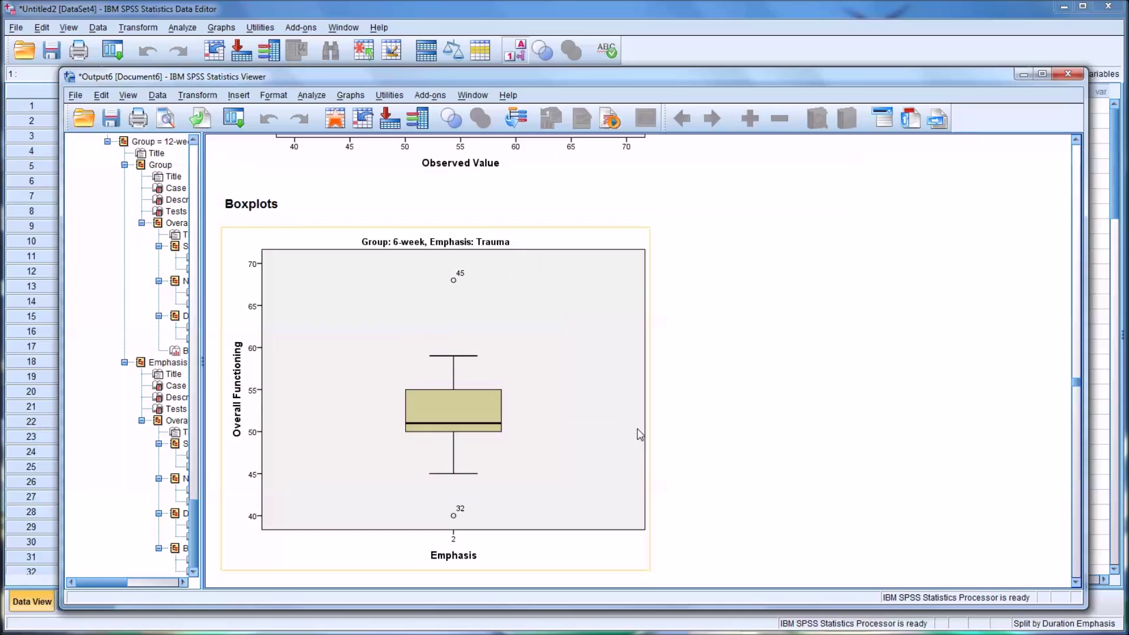
{"action": "scroll", "coordinate": [636, 434], "scroll_direction": "down", "scroll_amount": 4}
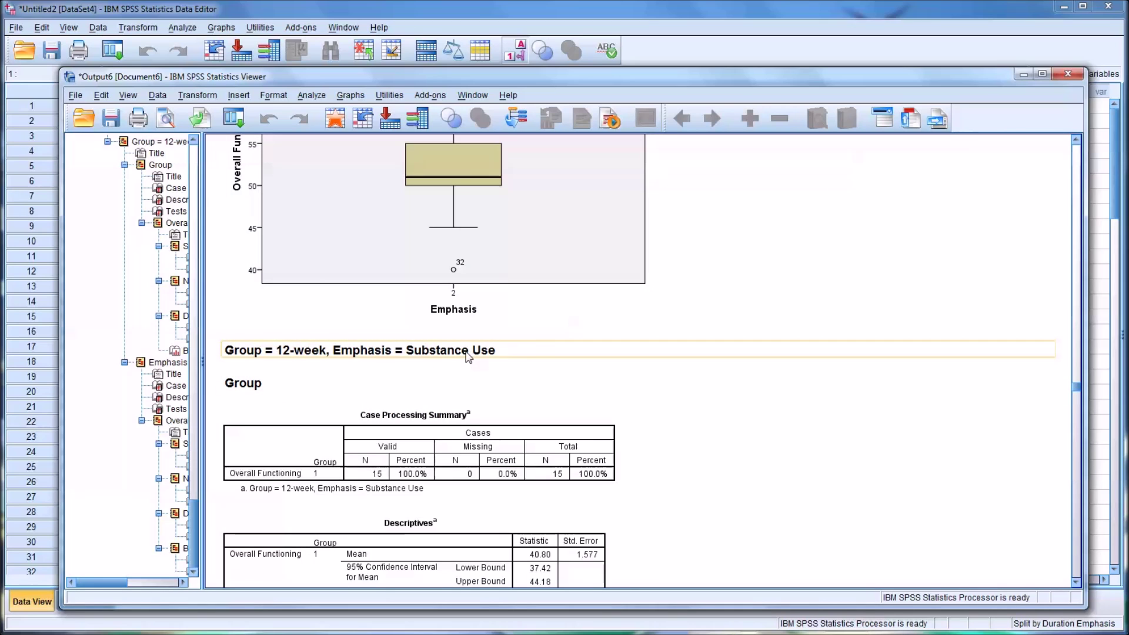
Scroll further through the 12-week groups' normality results and boxplots.
{"action": "scroll", "coordinate": [686, 374], "scroll_direction": "down", "scroll_amount": 4}
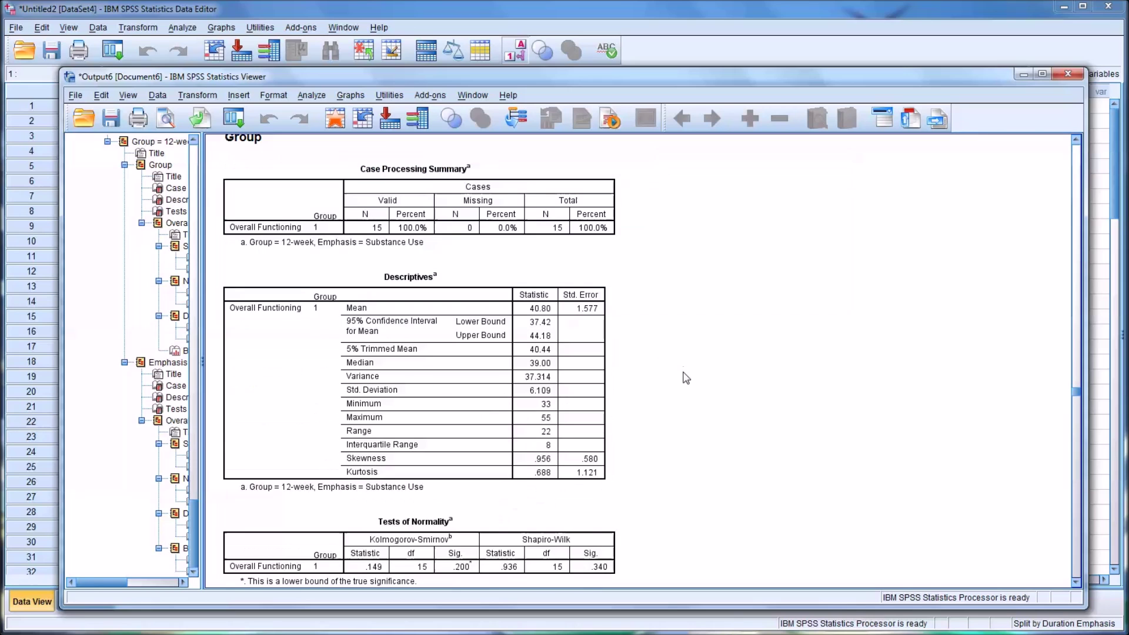
{"action": "scroll", "coordinate": [651, 503], "scroll_direction": "down", "scroll_amount": 3}
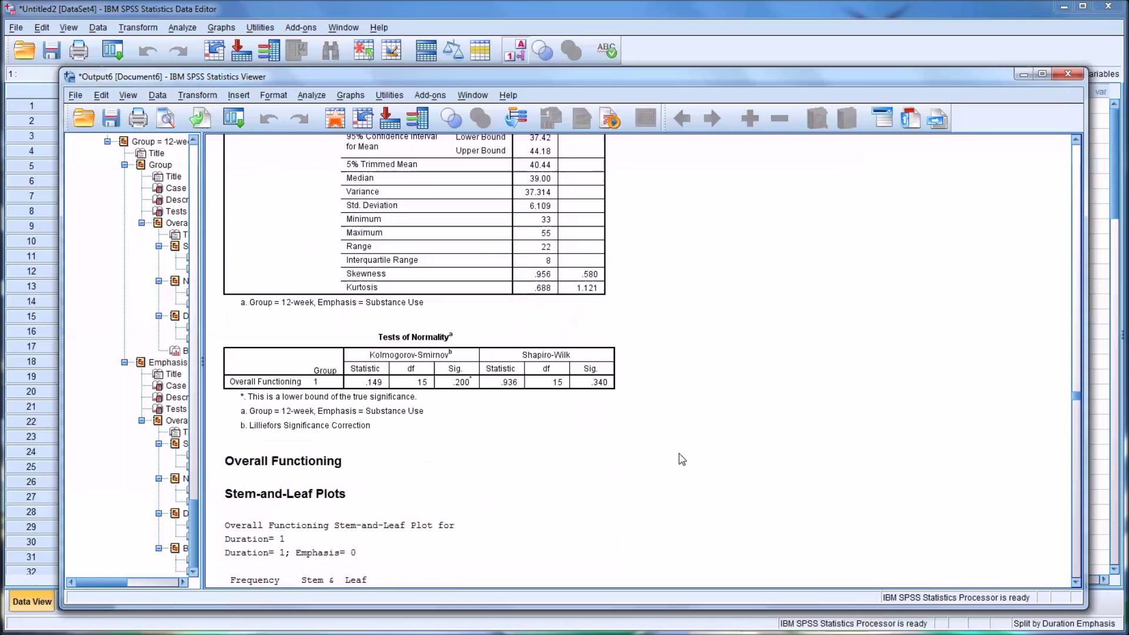
{"action": "scroll", "coordinate": [617, 403], "scroll_direction": "down", "scroll_amount": 13}
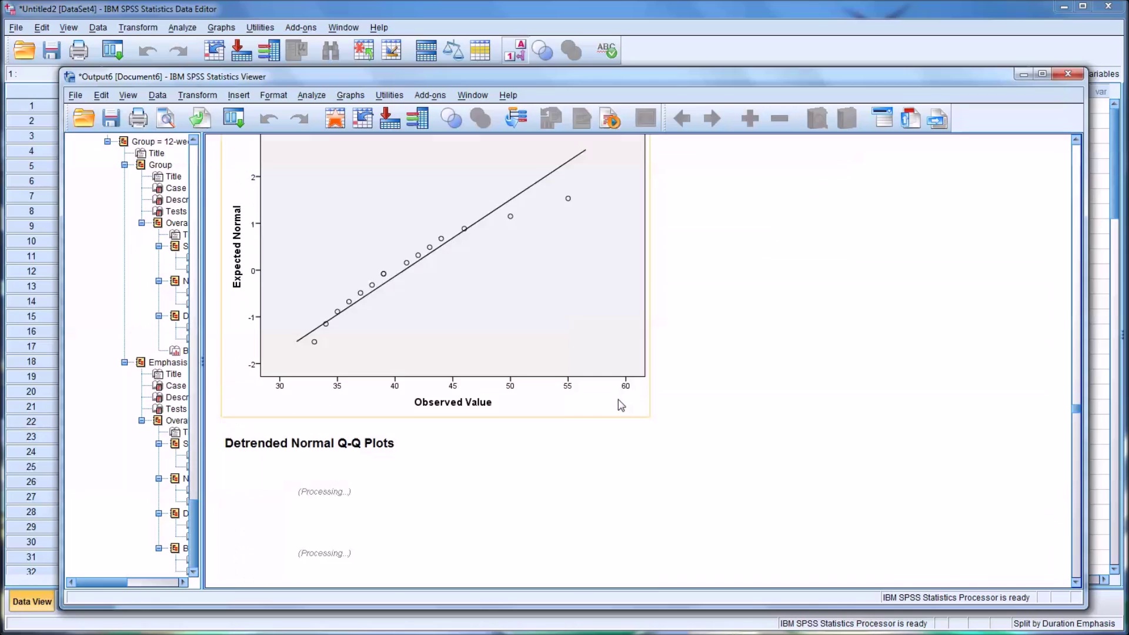
{"action": "scroll", "coordinate": [619, 400], "scroll_direction": "down", "scroll_amount": 12}
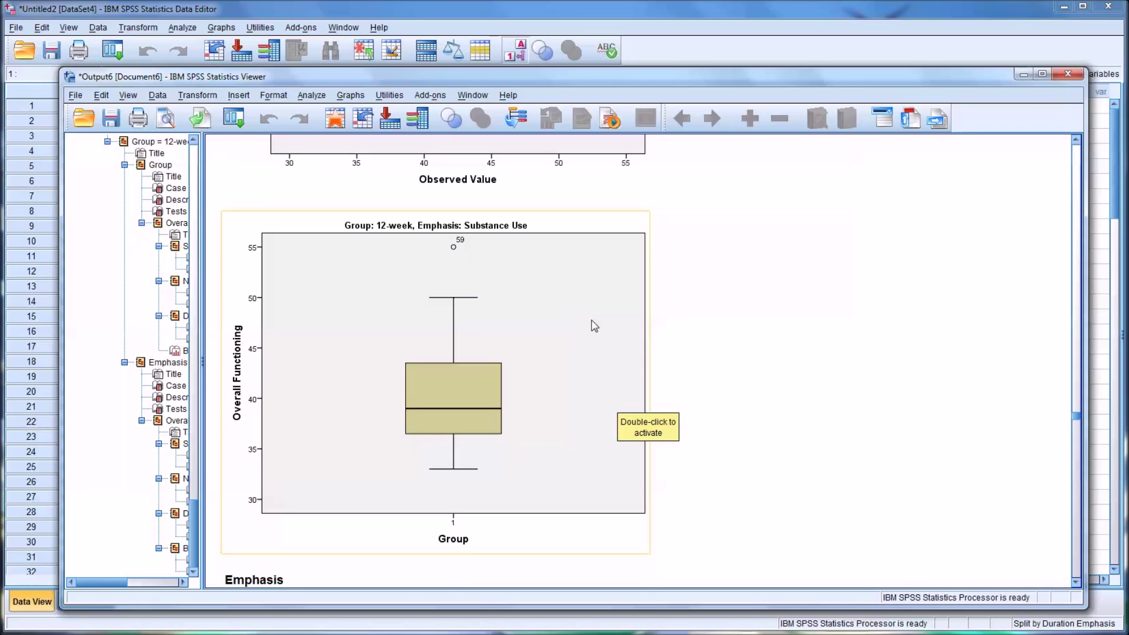
{"action": "scroll", "coordinate": [687, 340], "scroll_direction": "down", "scroll_amount": 9}
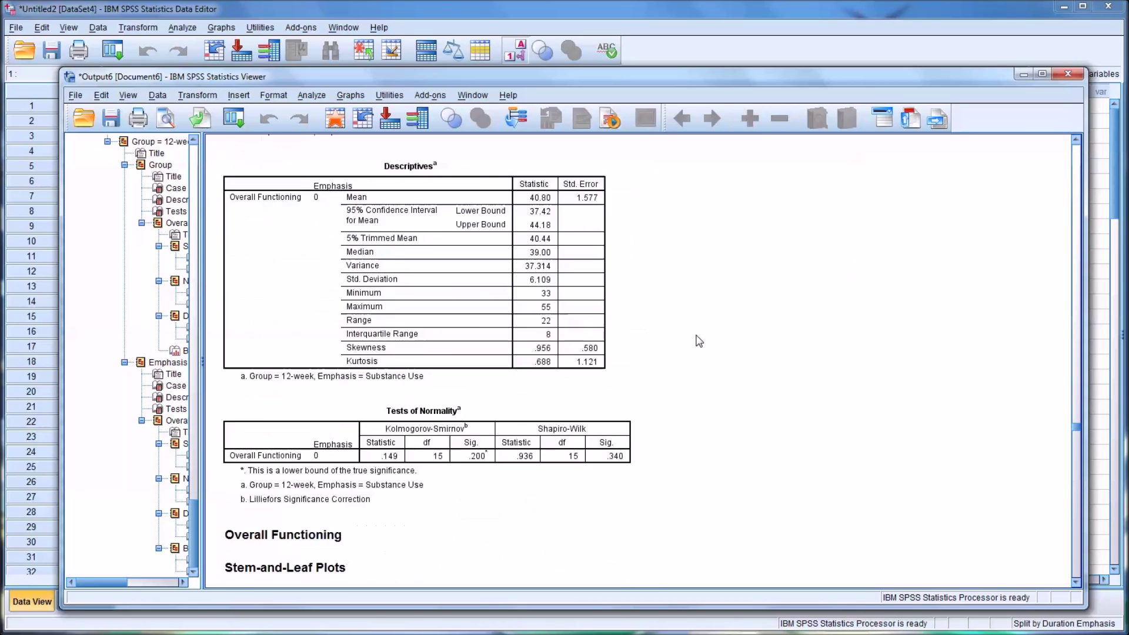
{"action": "scroll", "coordinate": [699, 341], "scroll_direction": "down", "scroll_amount": 14}
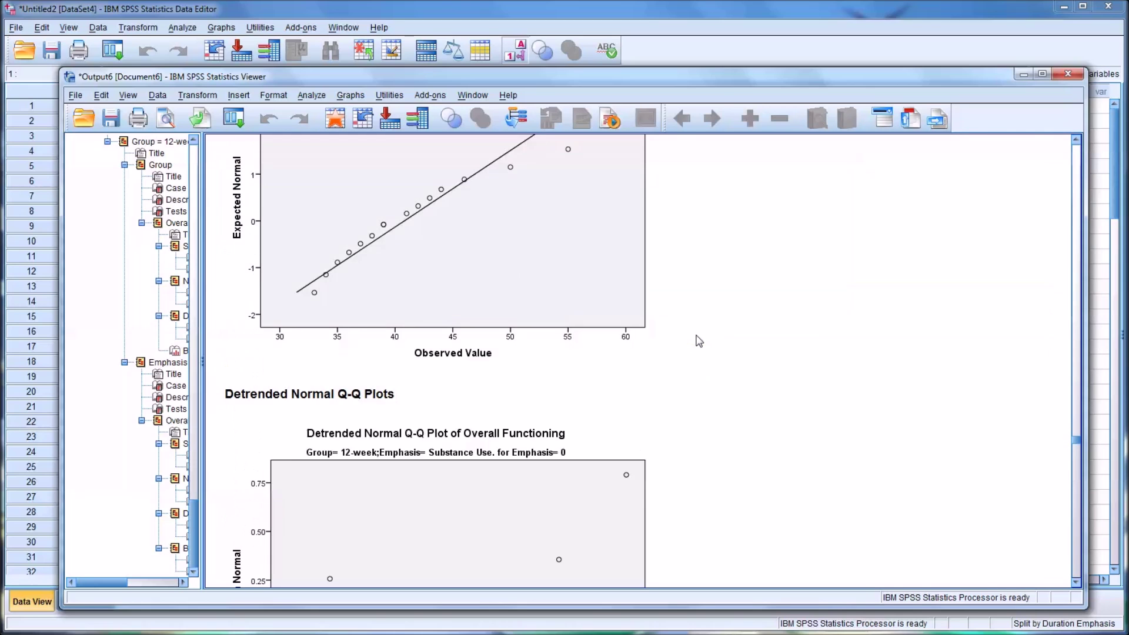
{"action": "scroll", "coordinate": [698, 341], "scroll_direction": "down", "scroll_amount": 13}
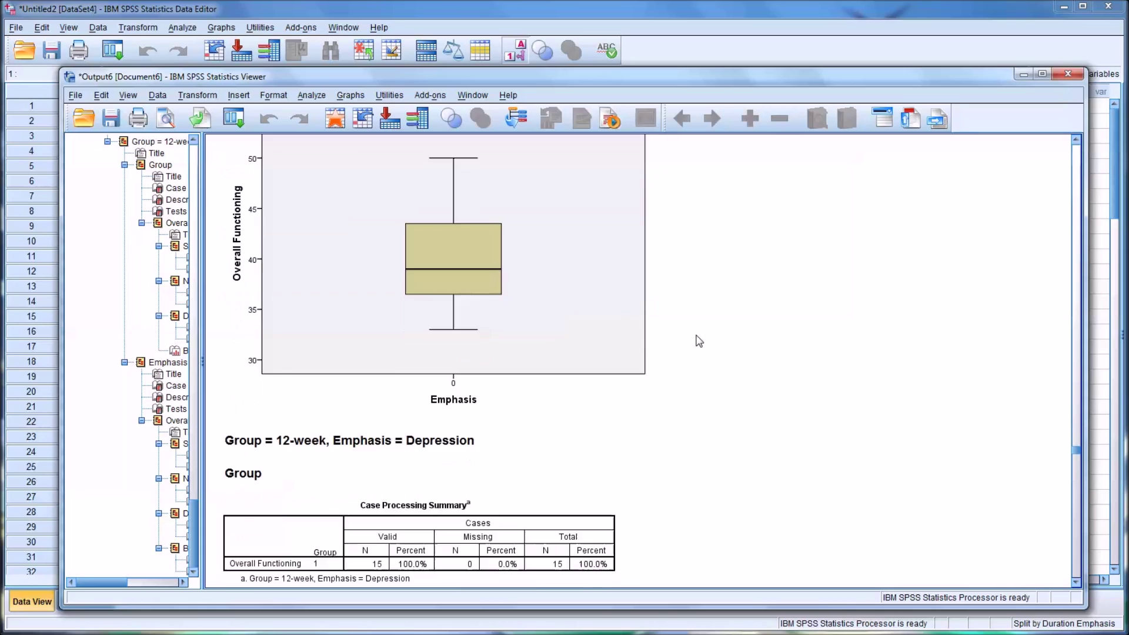
{"action": "scroll", "coordinate": [699, 341], "scroll_direction": "down", "scroll_amount": 5}
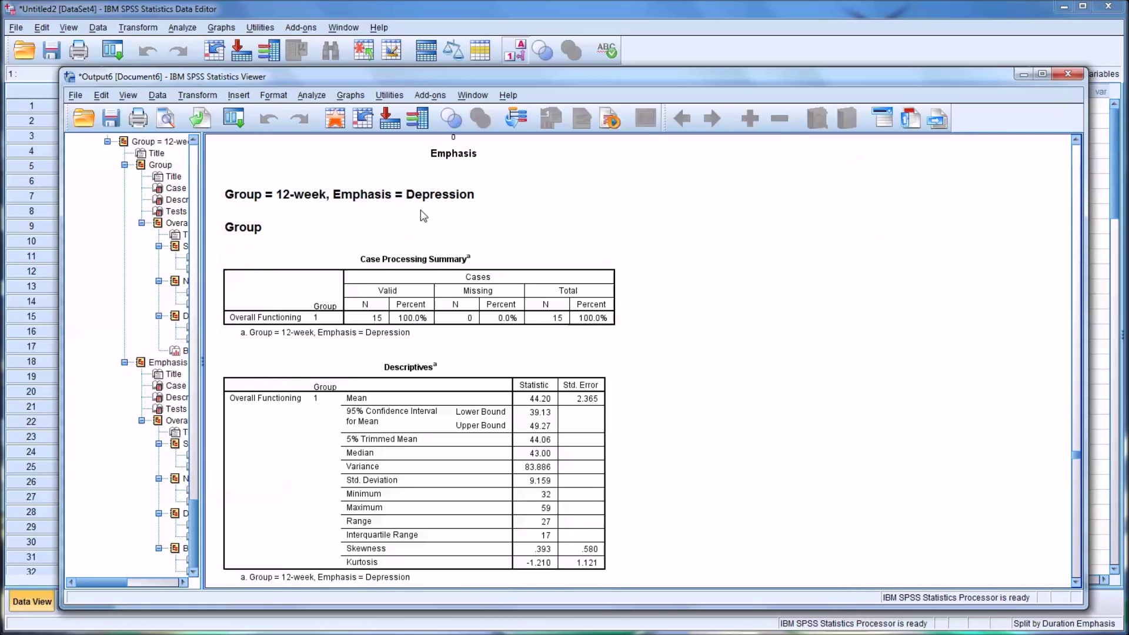
{"action": "scroll", "coordinate": [640, 295], "scroll_direction": "down", "scroll_amount": 4}
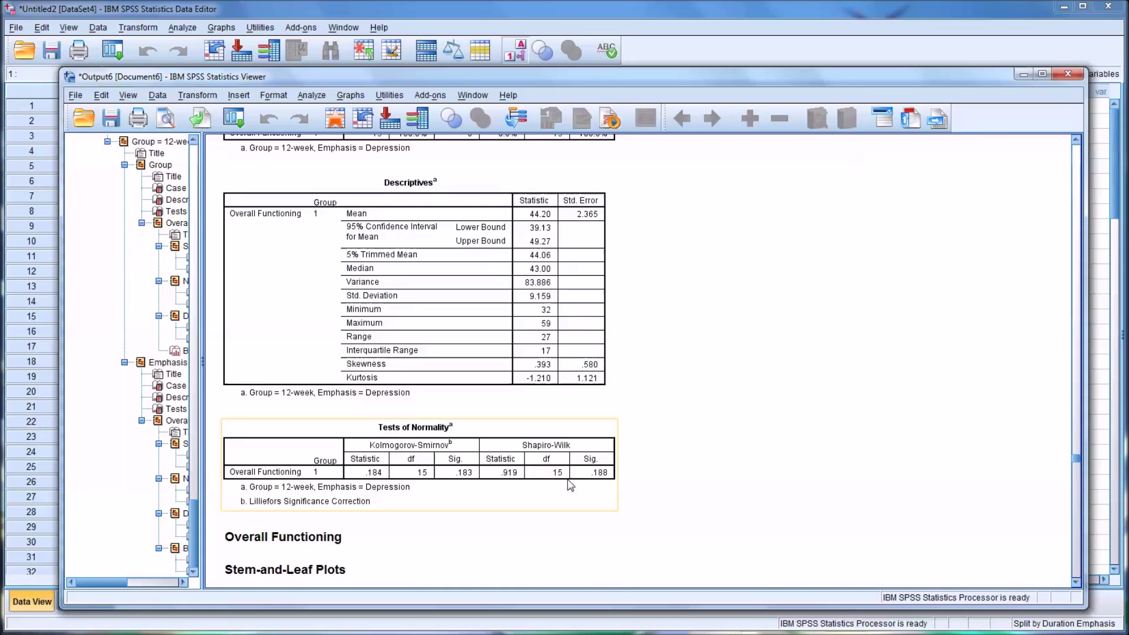
{"action": "scroll", "coordinate": [645, 431], "scroll_direction": "down", "scroll_amount": 6}
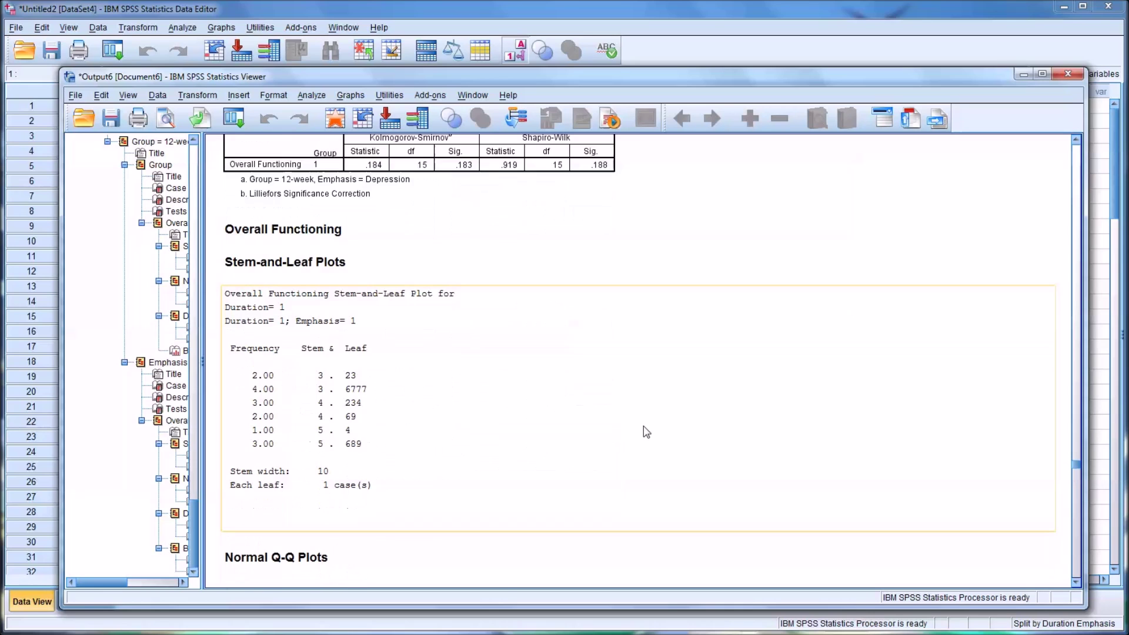
{"action": "scroll", "coordinate": [646, 432], "scroll_direction": "down", "scroll_amount": 20}
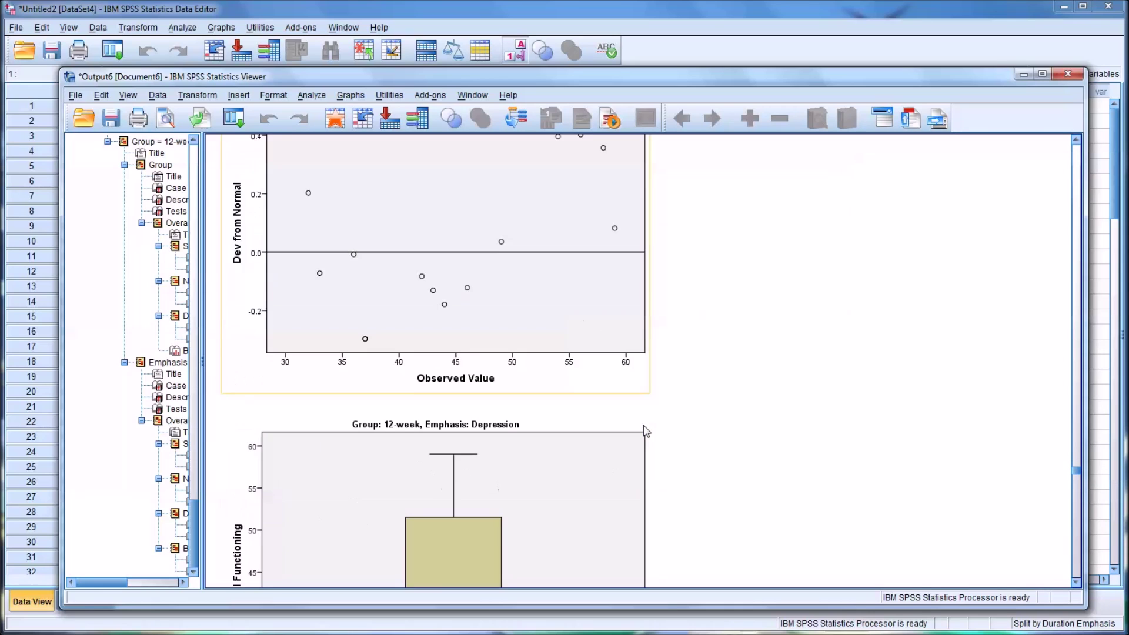
Scroll to the end of the Explore output and bring the Data Editor forward.
{"action": "scroll", "coordinate": [643, 425], "scroll_direction": "down", "scroll_amount": 4}
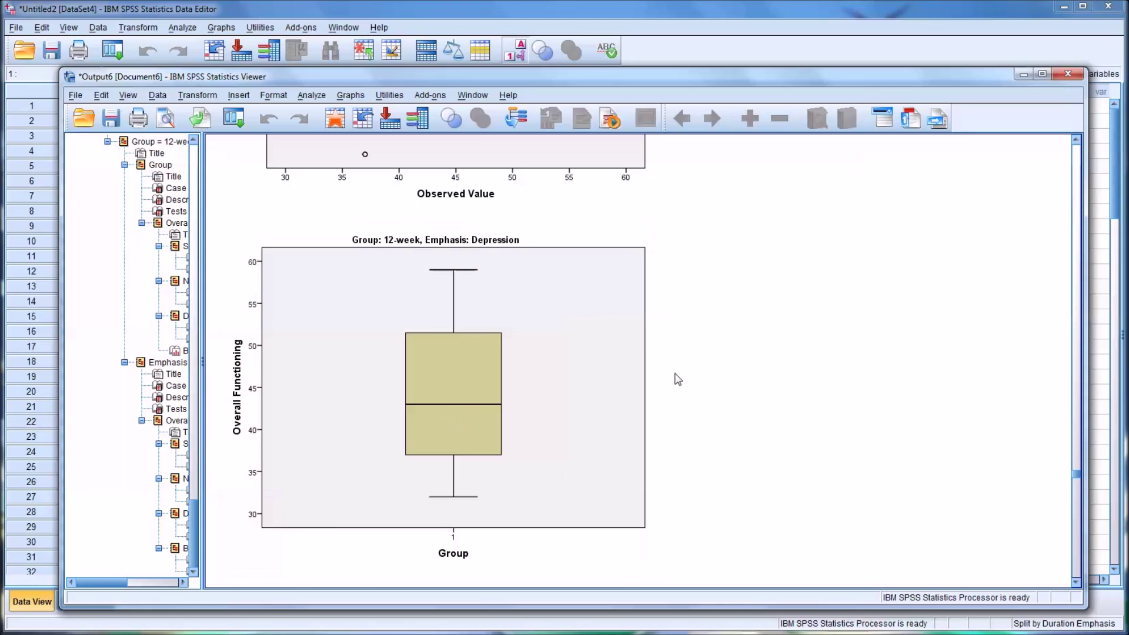
{"action": "scroll", "coordinate": [677, 380], "scroll_direction": "down", "scroll_amount": 15}
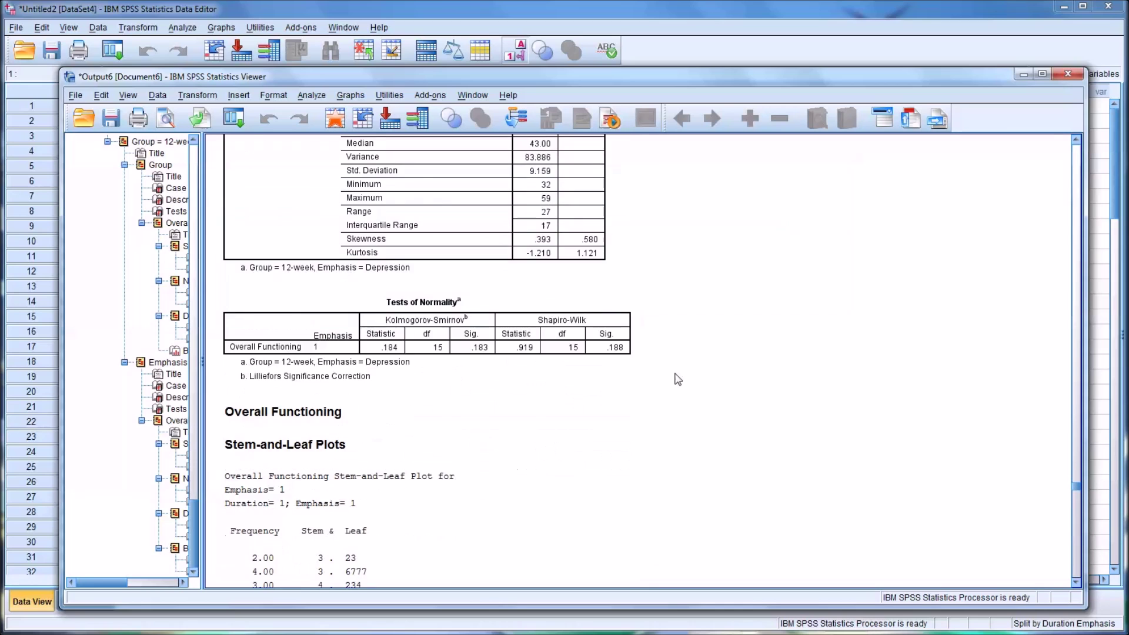
{"action": "scroll", "coordinate": [678, 380], "scroll_direction": "down", "scroll_amount": 14}
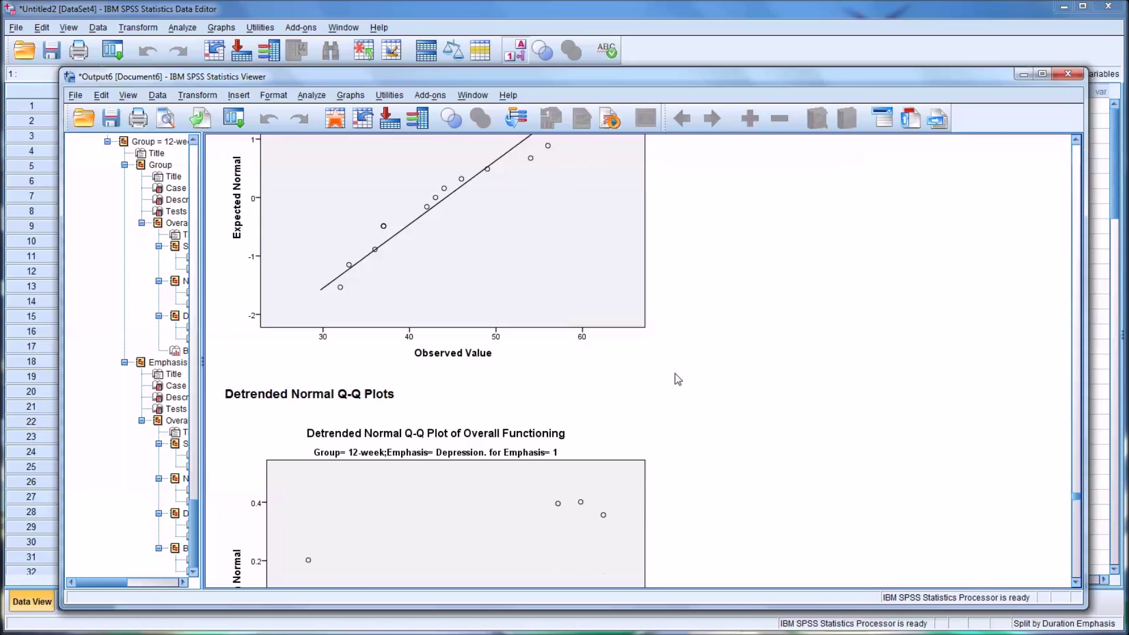
{"action": "scroll", "coordinate": [677, 379], "scroll_direction": "down", "scroll_amount": 14}
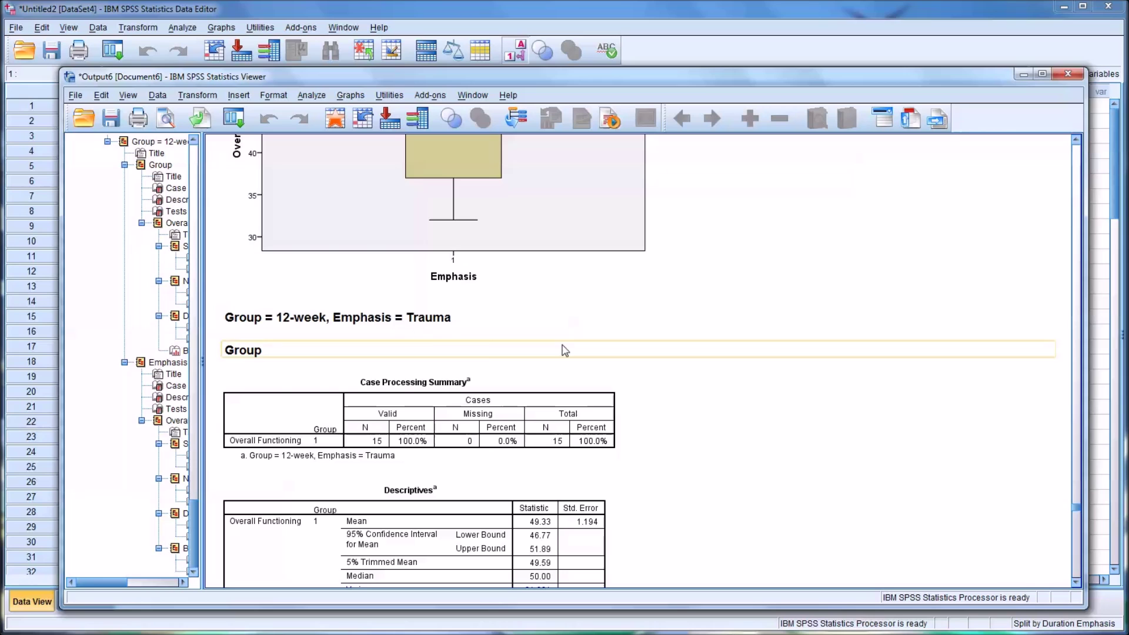
{"action": "scroll", "coordinate": [569, 351], "scroll_direction": "down", "scroll_amount": 5}
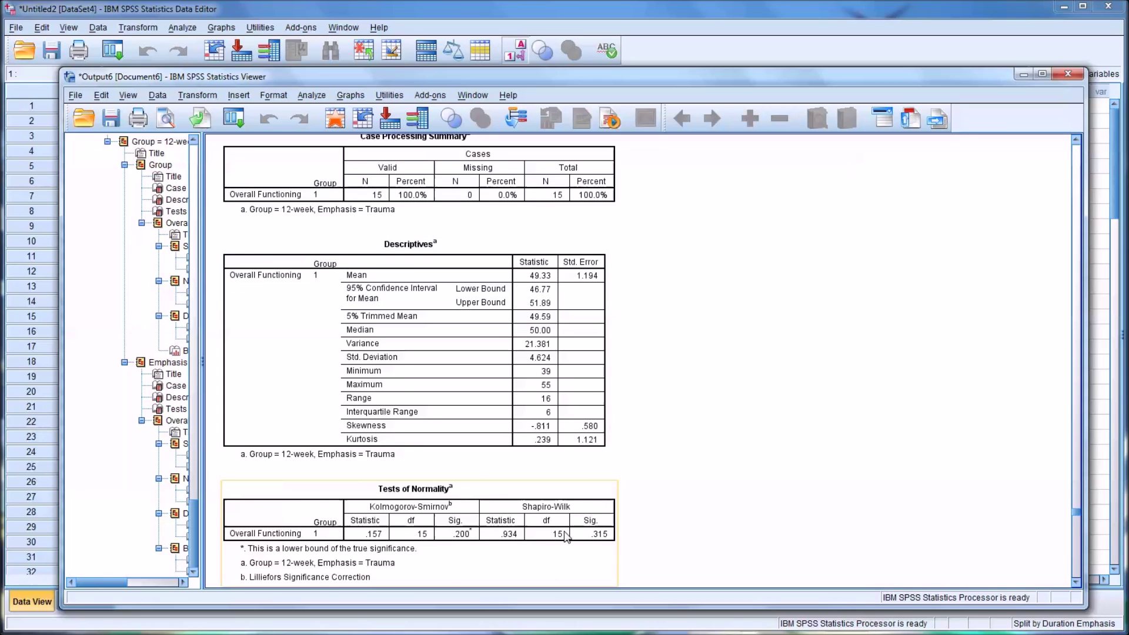
{"action": "scroll", "coordinate": [573, 511], "scroll_direction": "down", "scroll_amount": 6}
{"action": "scroll", "coordinate": [569, 456], "scroll_direction": "down", "scroll_amount": 14}
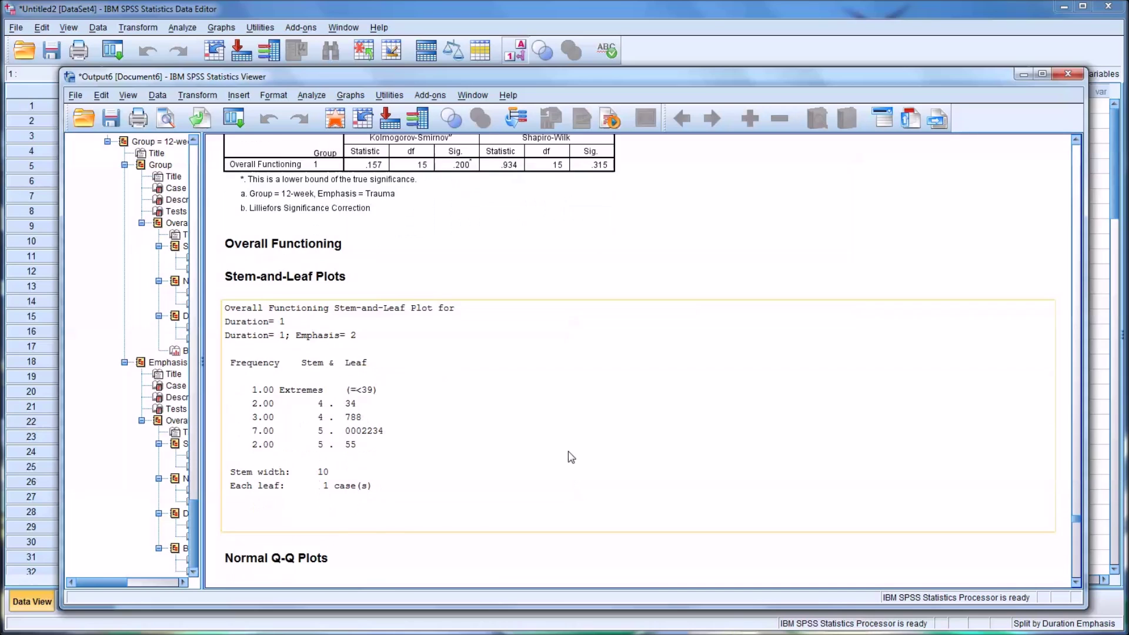
{"action": "scroll", "coordinate": [569, 454], "scroll_direction": "down", "scroll_amount": 10}
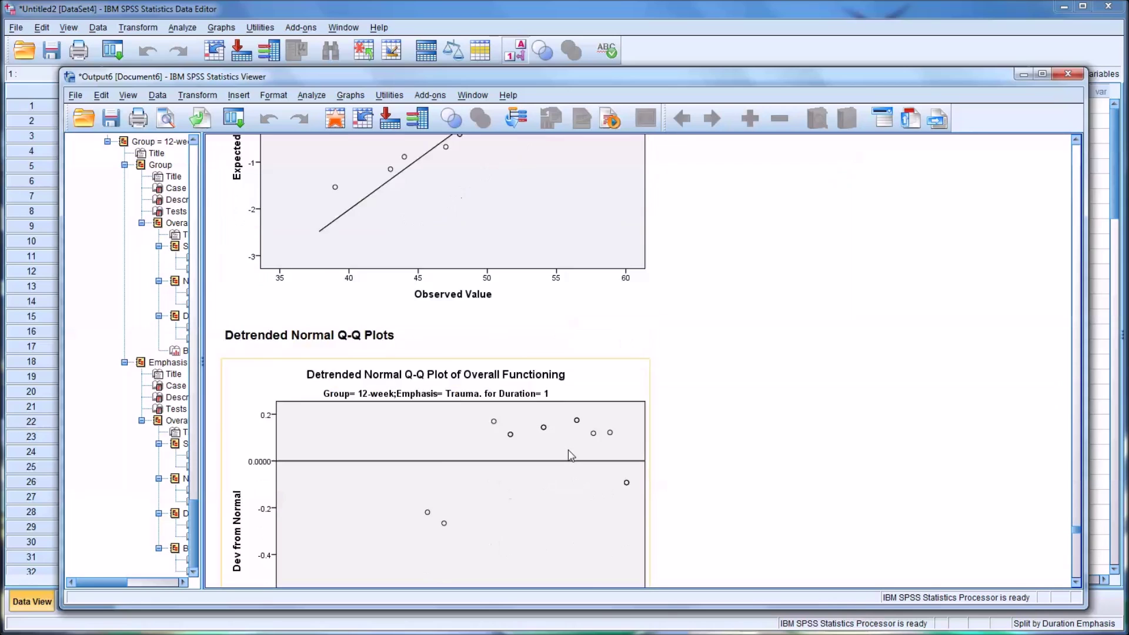
{"action": "scroll", "coordinate": [570, 455], "scroll_direction": "down", "scroll_amount": 1}
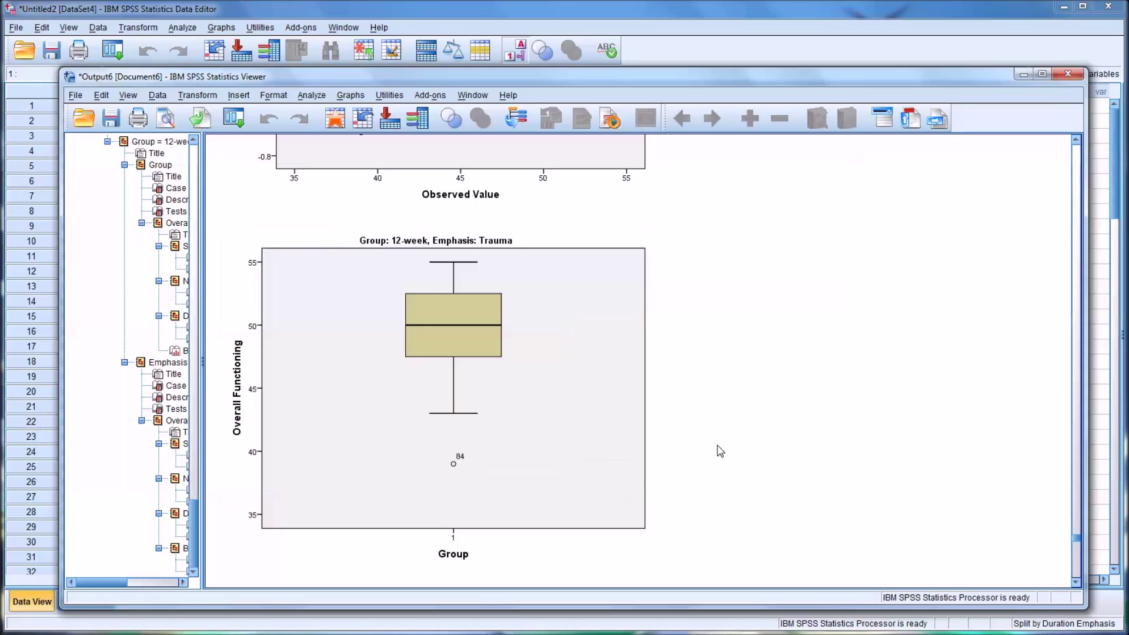
{"action": "scroll", "coordinate": [725, 450], "scroll_direction": "down", "scroll_amount": 1}
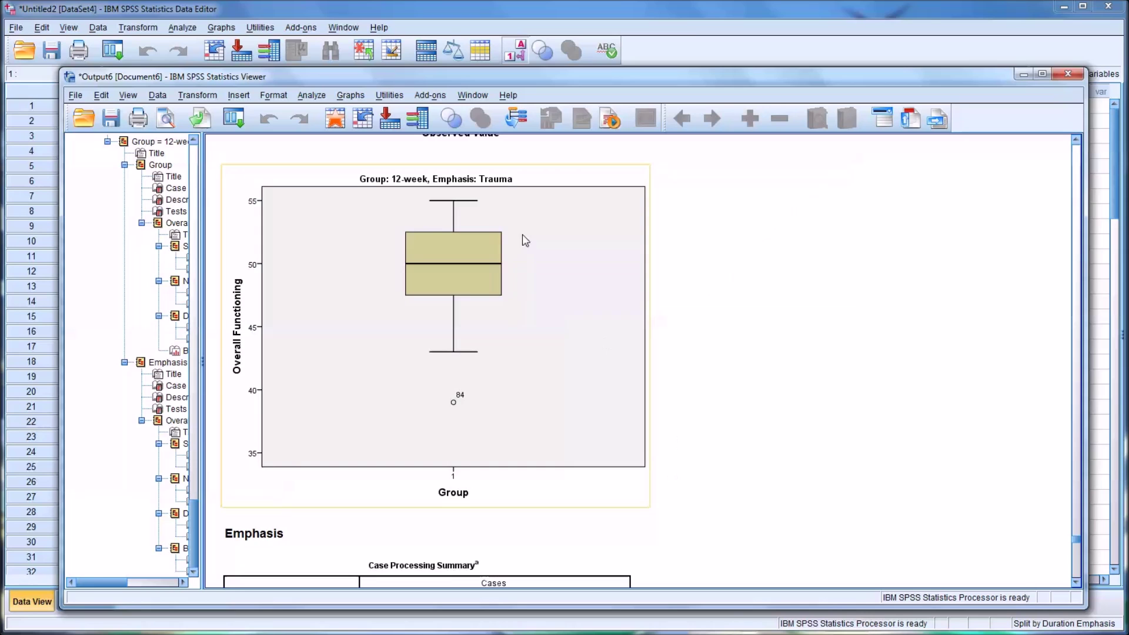
{"action": "left_click", "coordinate": [509, 18]}
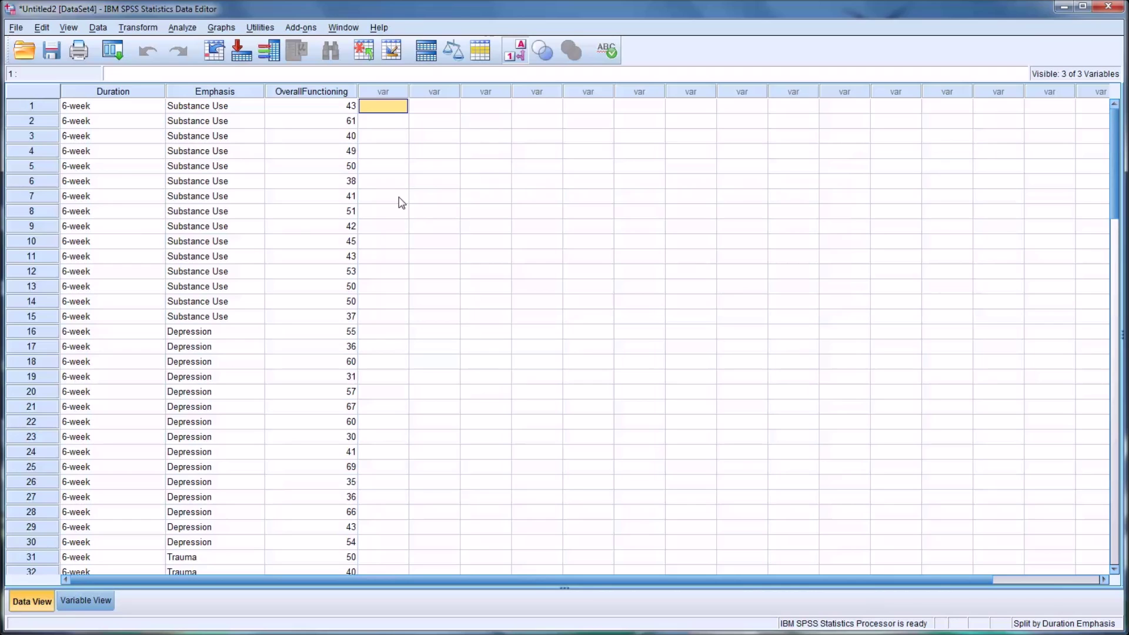
{"action": "scroll", "coordinate": [353, 259], "scroll_direction": "down", "scroll_amount": 20}
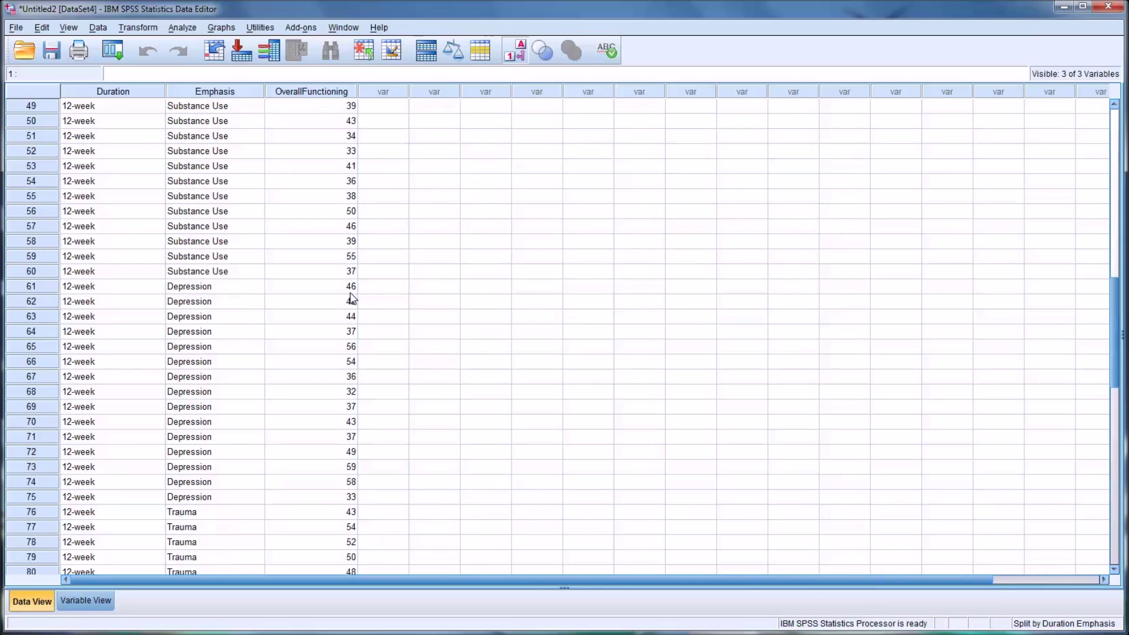
{"action": "scroll", "coordinate": [365, 435], "scroll_direction": "up", "scroll_amount": 10}
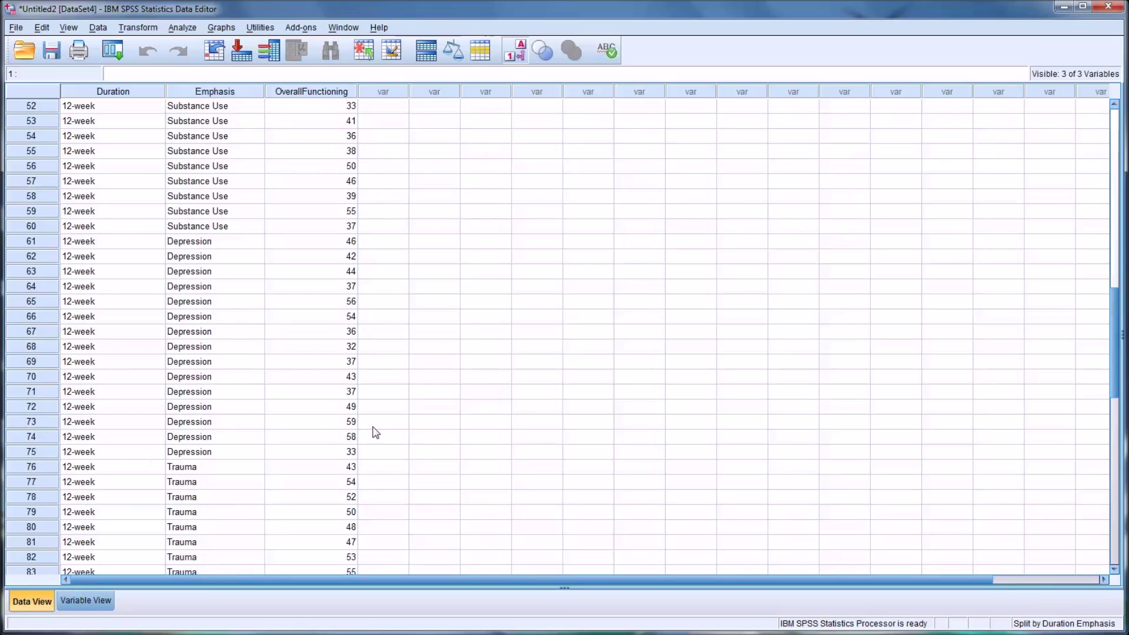
{"action": "scroll", "coordinate": [412, 410], "scroll_direction": "up", "scroll_amount": 12}
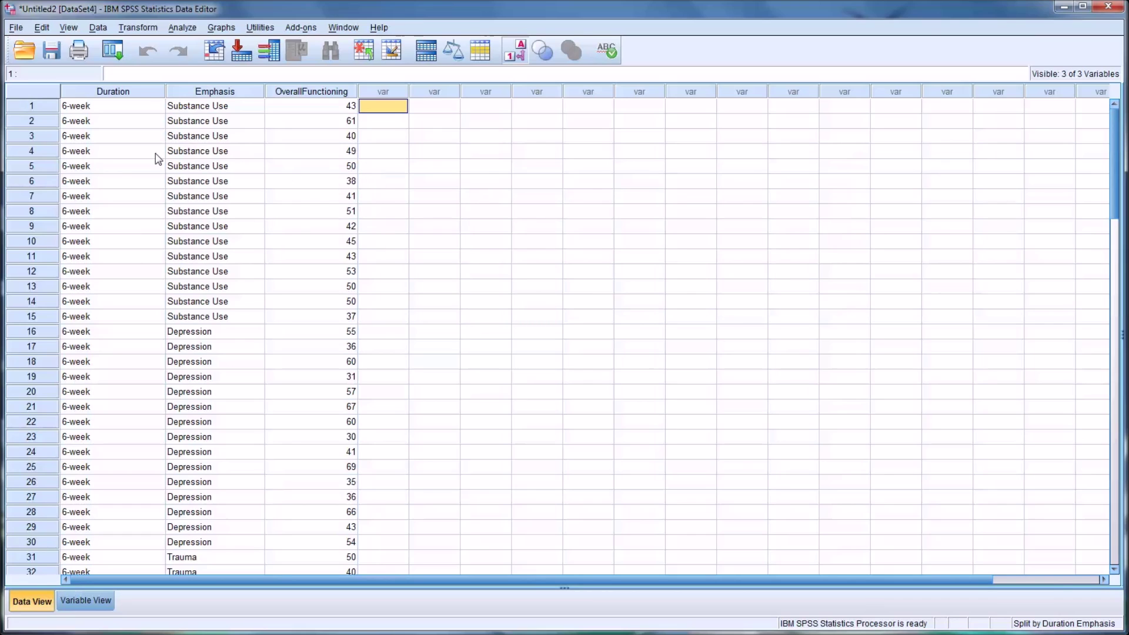
Set Split File to 'Analyze all cases, do not create groups' and return to the Data Editor.
{"action": "left_click", "coordinate": [99, 28]}
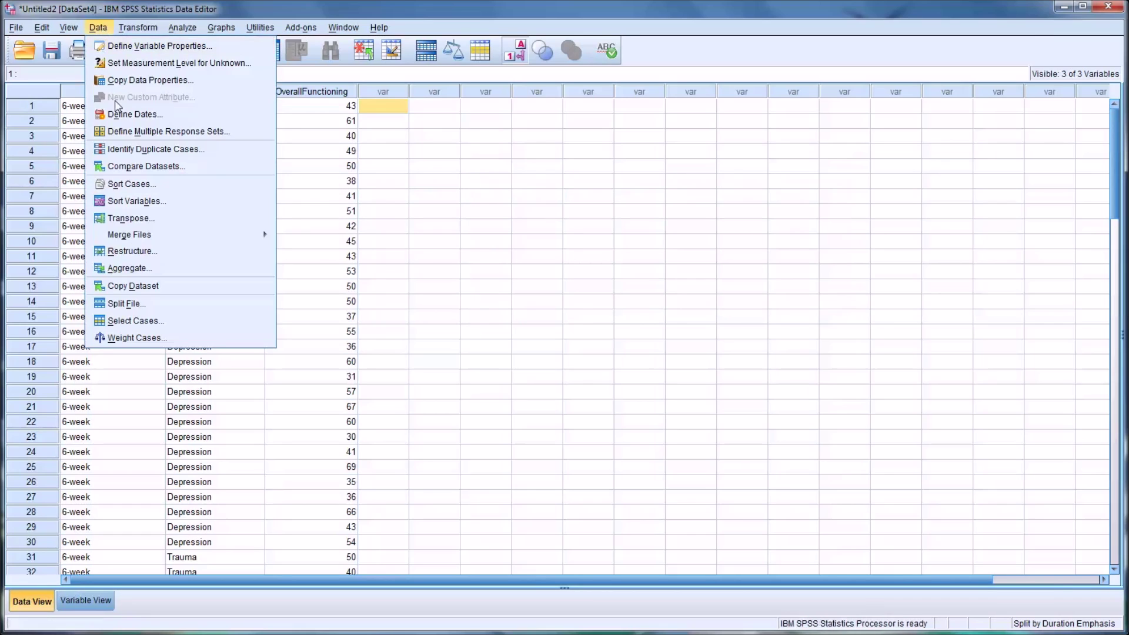
{"action": "left_click", "coordinate": [132, 303]}
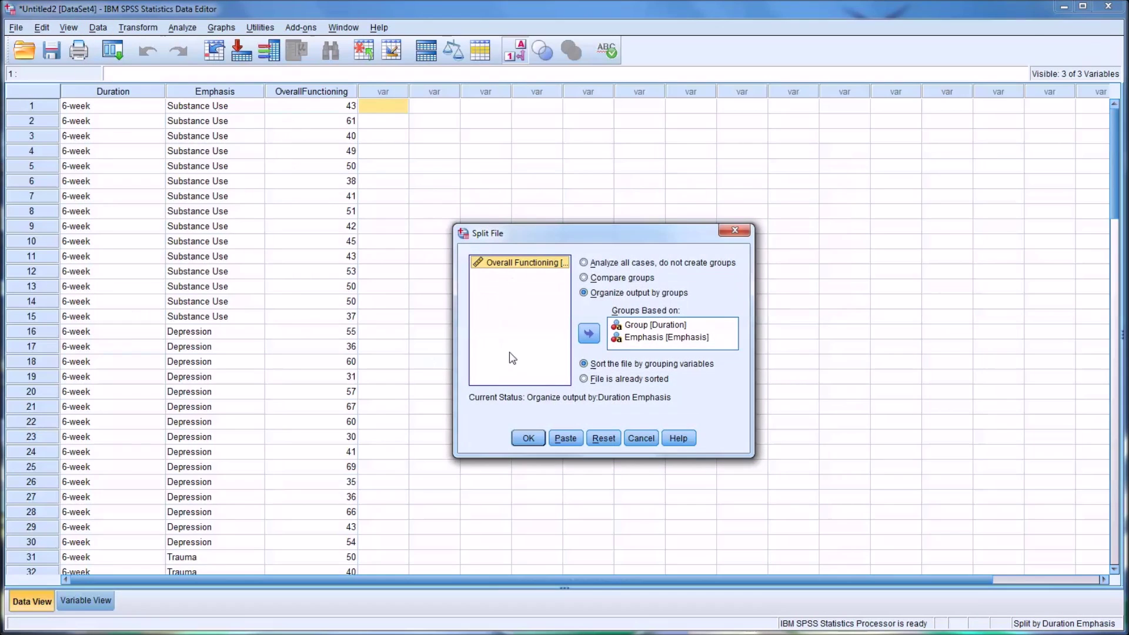
{"action": "left_click", "coordinate": [583, 264]}
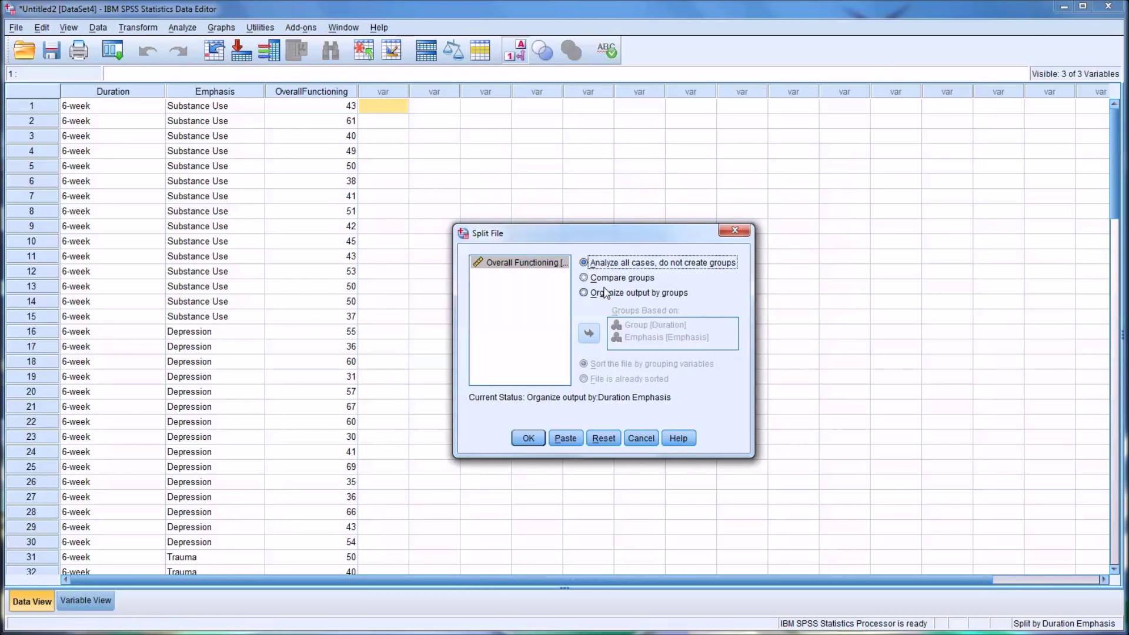
{"action": "left_click", "coordinate": [528, 438]}
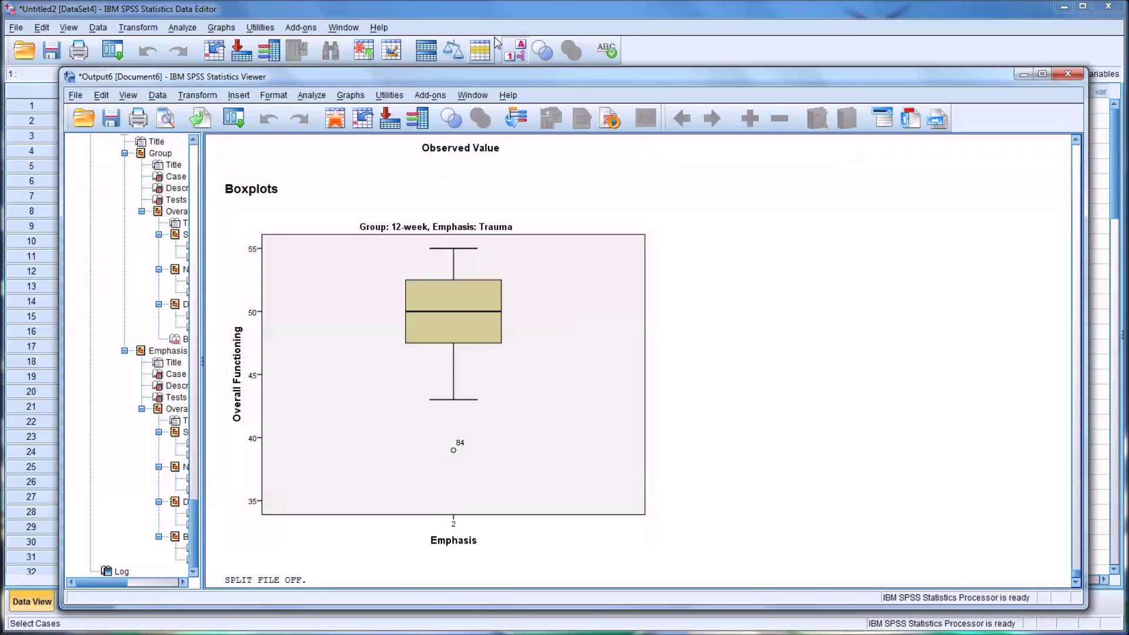
{"action": "left_click", "coordinate": [284, 557]}
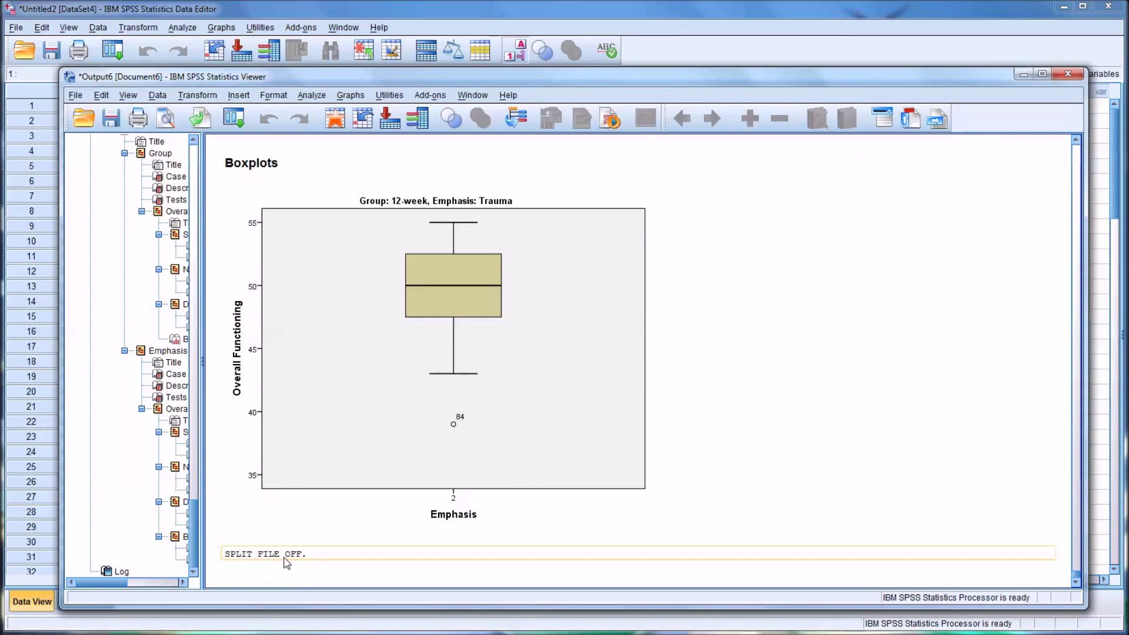
{"action": "left_click", "coordinate": [458, 12]}
Set up a Univariate GLM with Duration and Emphasis as fixed factors, OverallFunctioning dependent.
{"action": "left_click", "coordinate": [182, 27]}
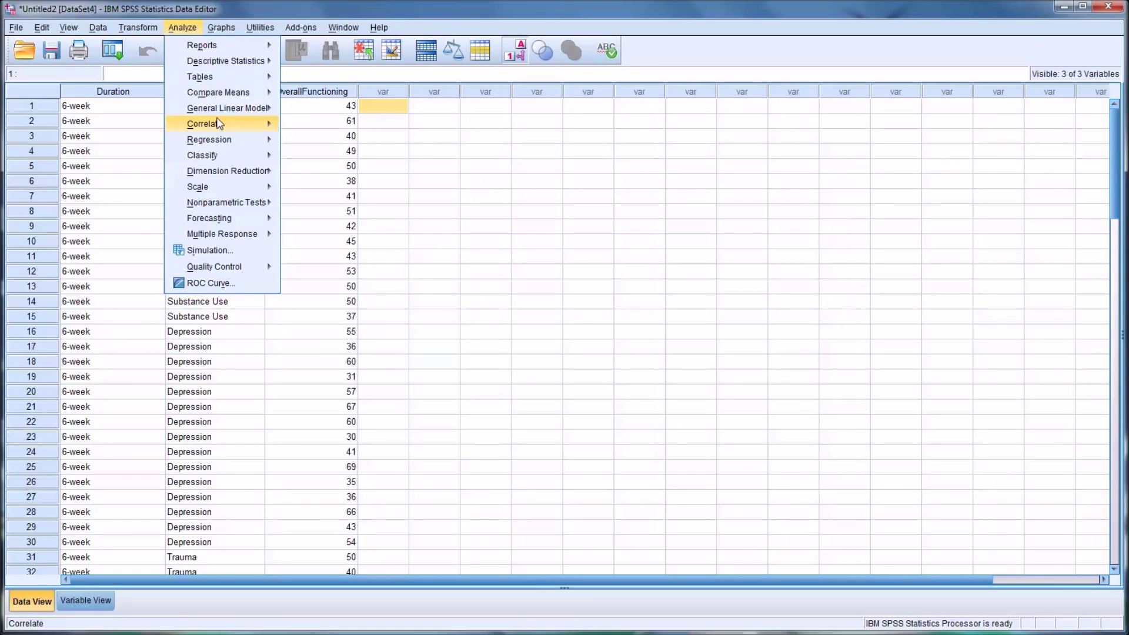
{"action": "mouse_move", "coordinate": [220, 111]}
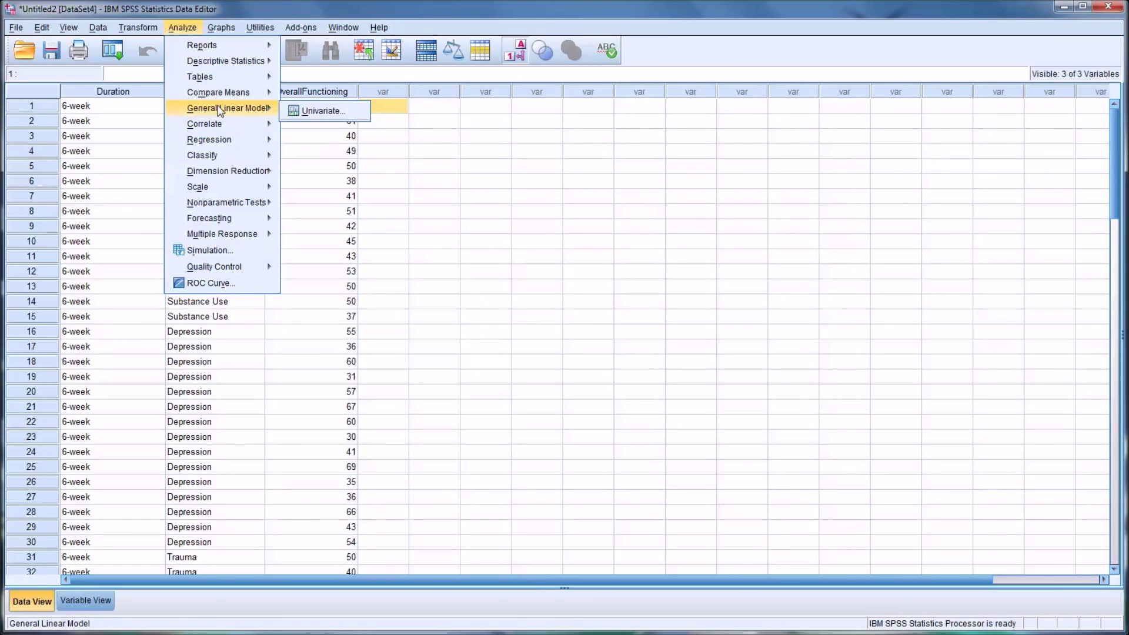
{"action": "left_click", "coordinate": [308, 113]}
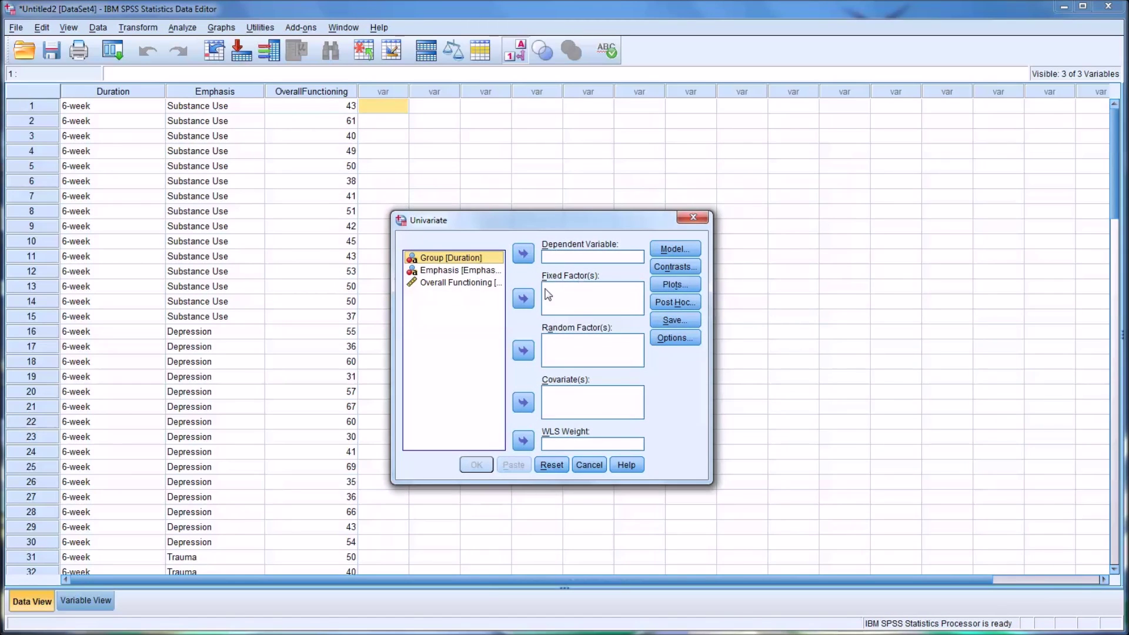
{"action": "left_click", "coordinate": [522, 298]}
{"action": "left_click", "coordinate": [477, 260]}
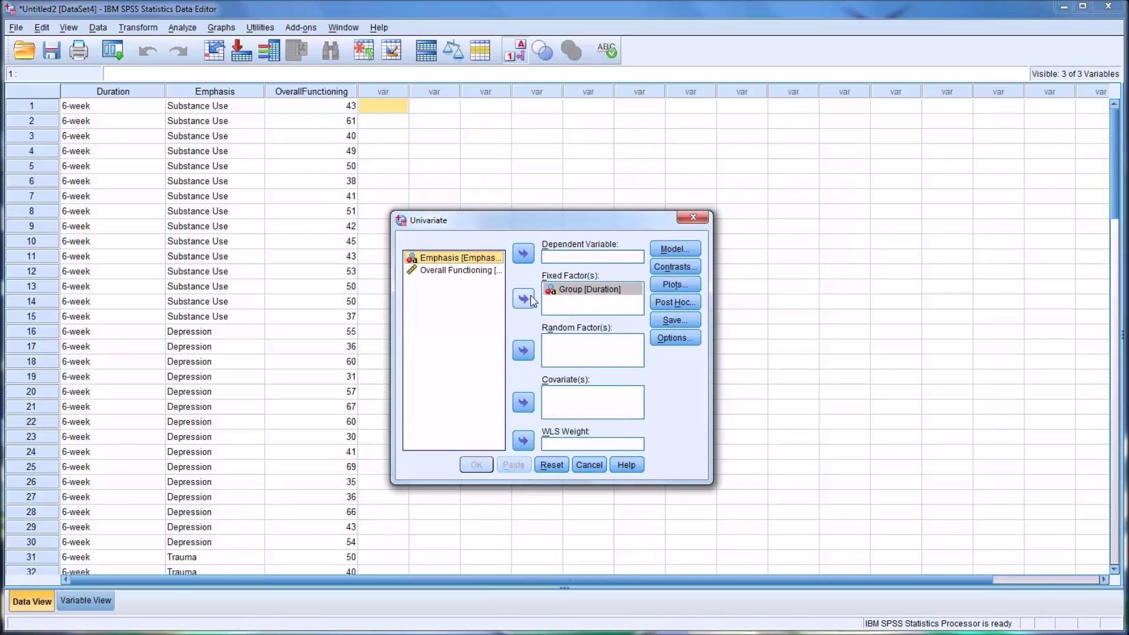
{"action": "left_click", "coordinate": [523, 299]}
{"action": "left_click_drag", "start_coordinate": [469, 258], "coordinate": [523, 257]}
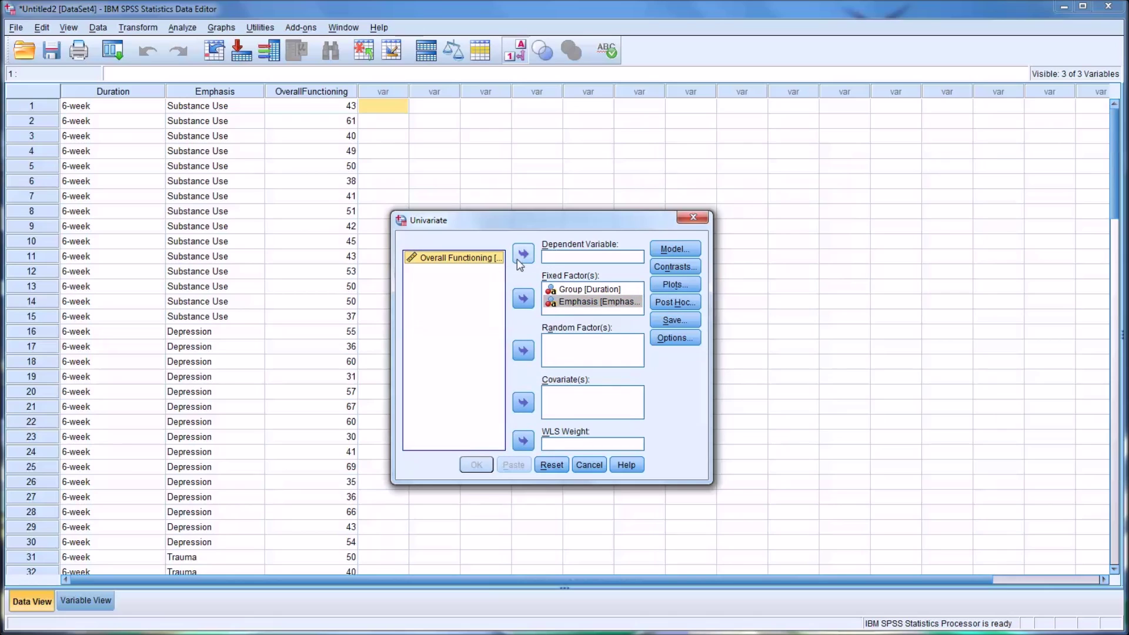
{"action": "left_click", "coordinate": [523, 254]}
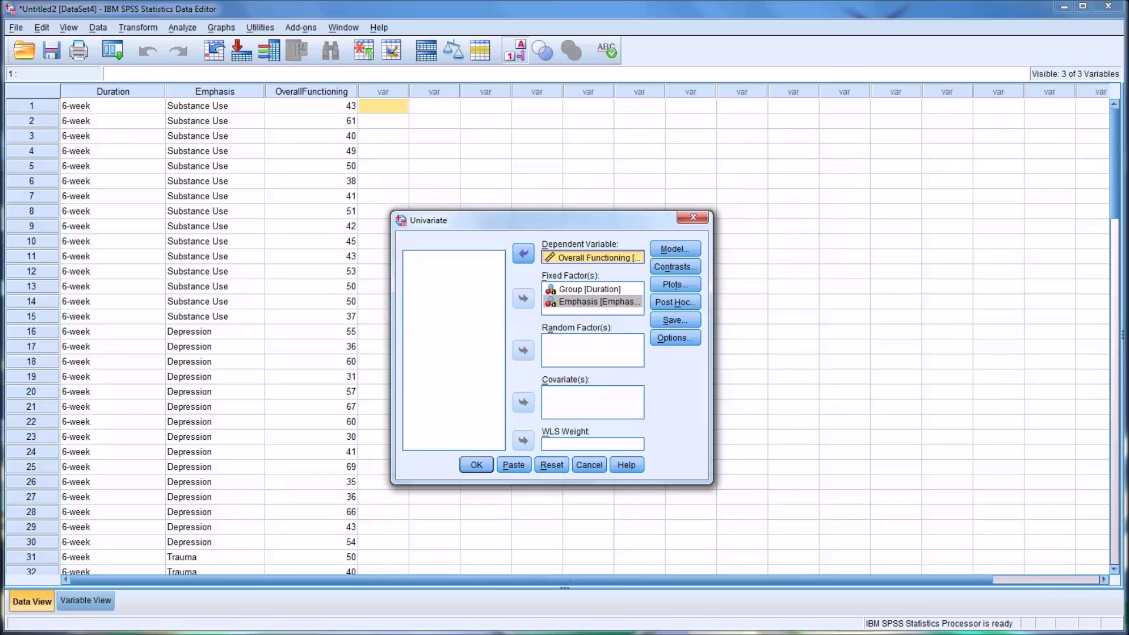
Request estimated means for all factors and interaction plus homogeneity tests, then run the ANOVA.
{"action": "left_click", "coordinate": [675, 338]}
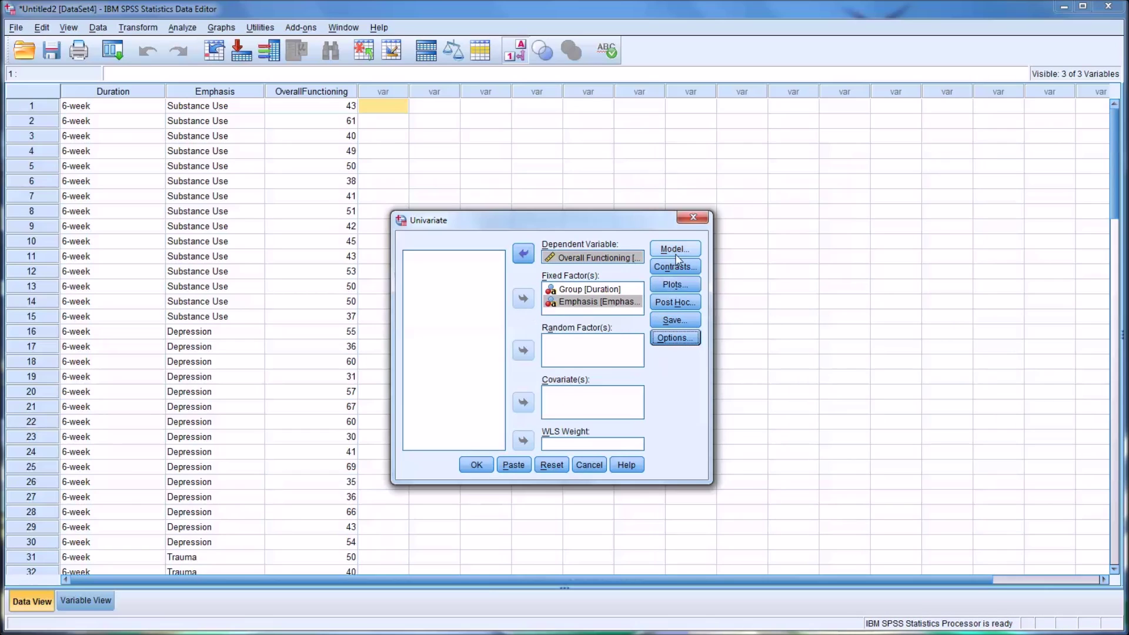
{"action": "left_click", "coordinate": [670, 339]}
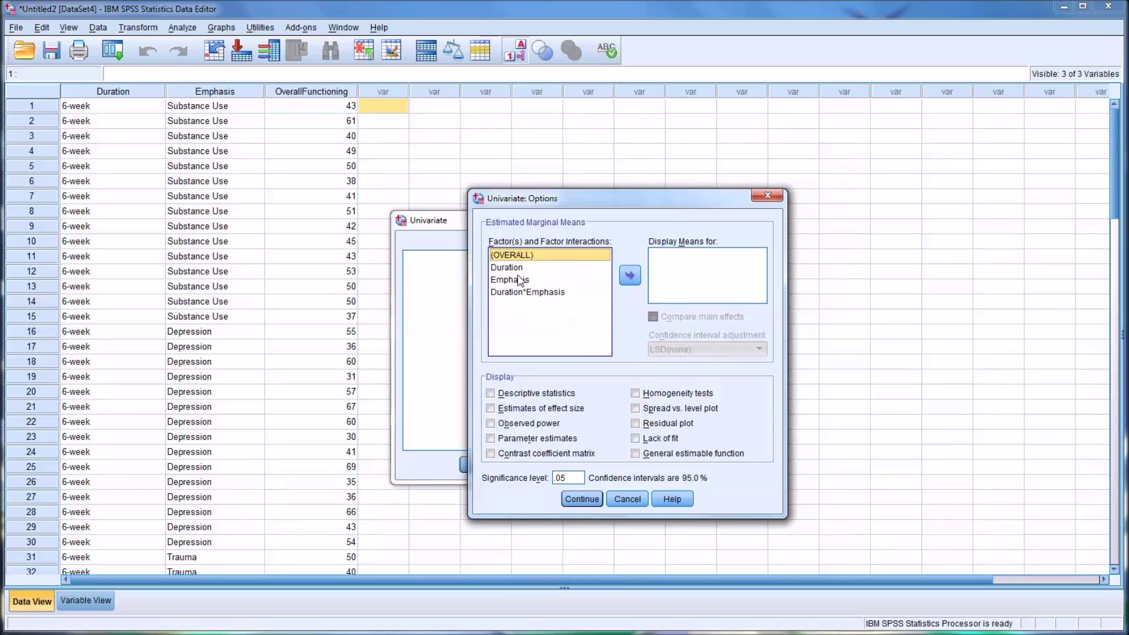
{"action": "left_click", "coordinate": [526, 292], "text": "shift"}
{"action": "left_click", "coordinate": [630, 275]}
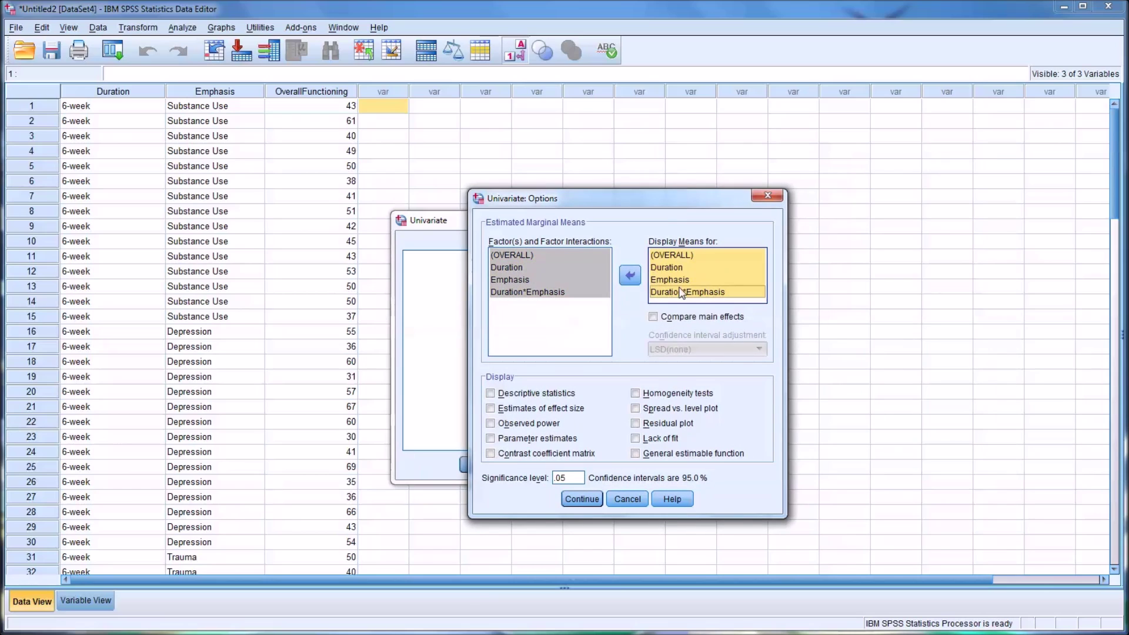
{"action": "left_click", "coordinate": [636, 393]}
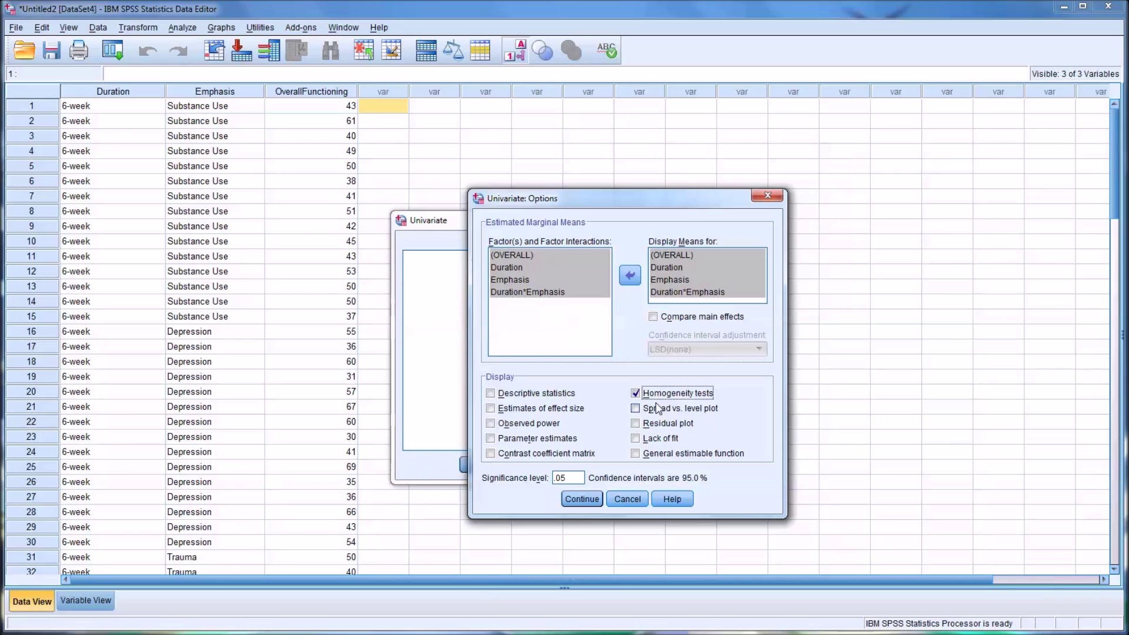
{"action": "left_click", "coordinate": [582, 499]}
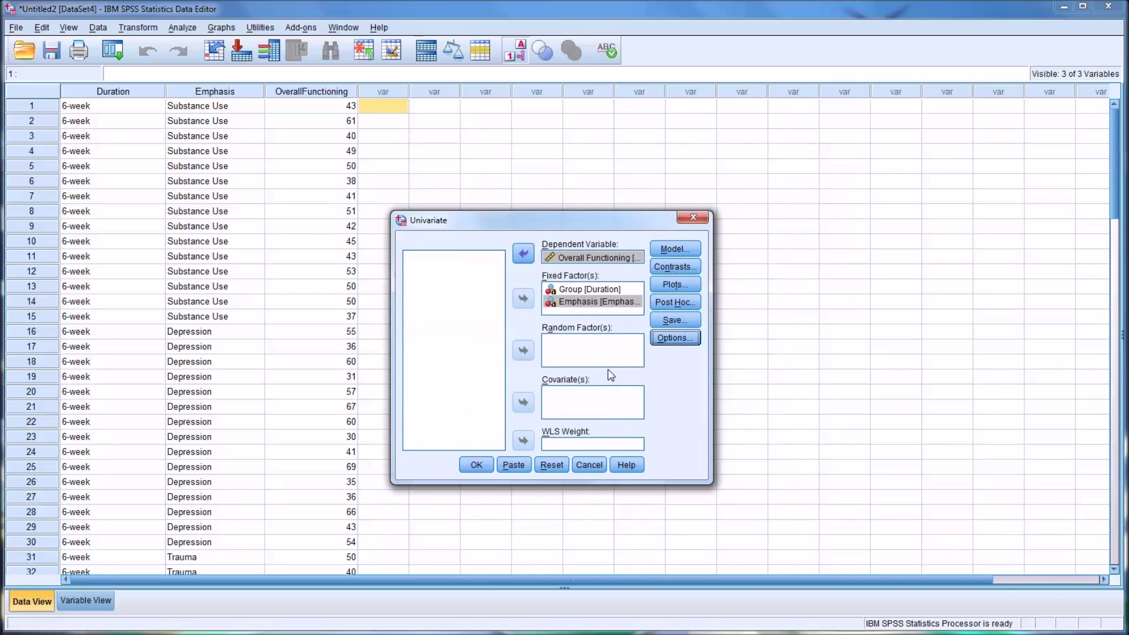
{"action": "left_click", "coordinate": [477, 465]}
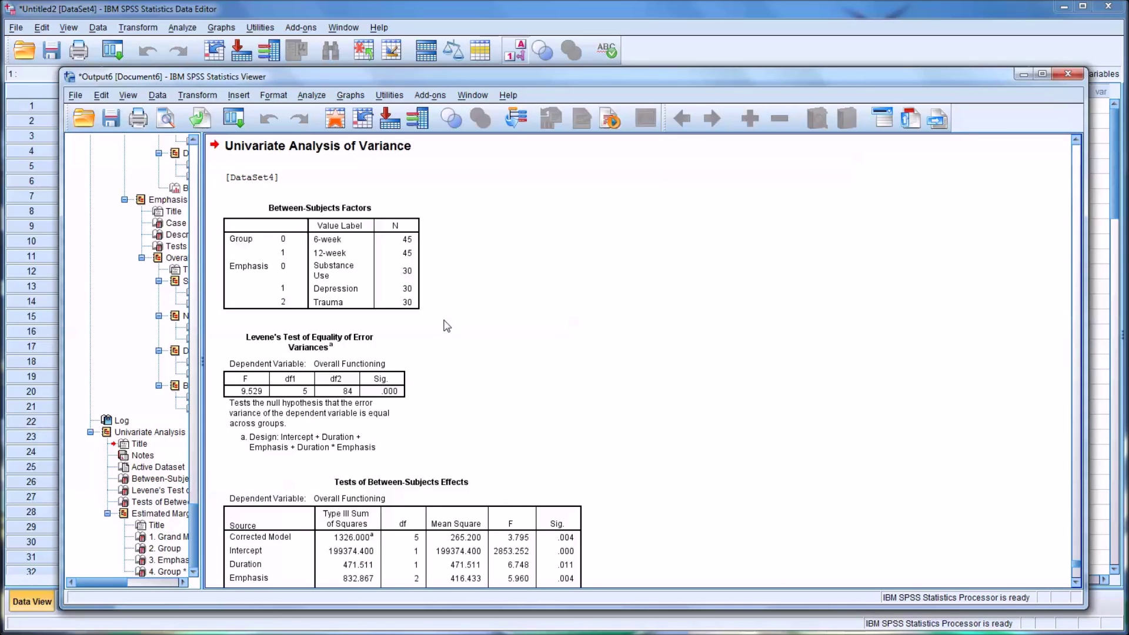
{"action": "scroll", "coordinate": [447, 325], "scroll_direction": "down", "scroll_amount": 3}
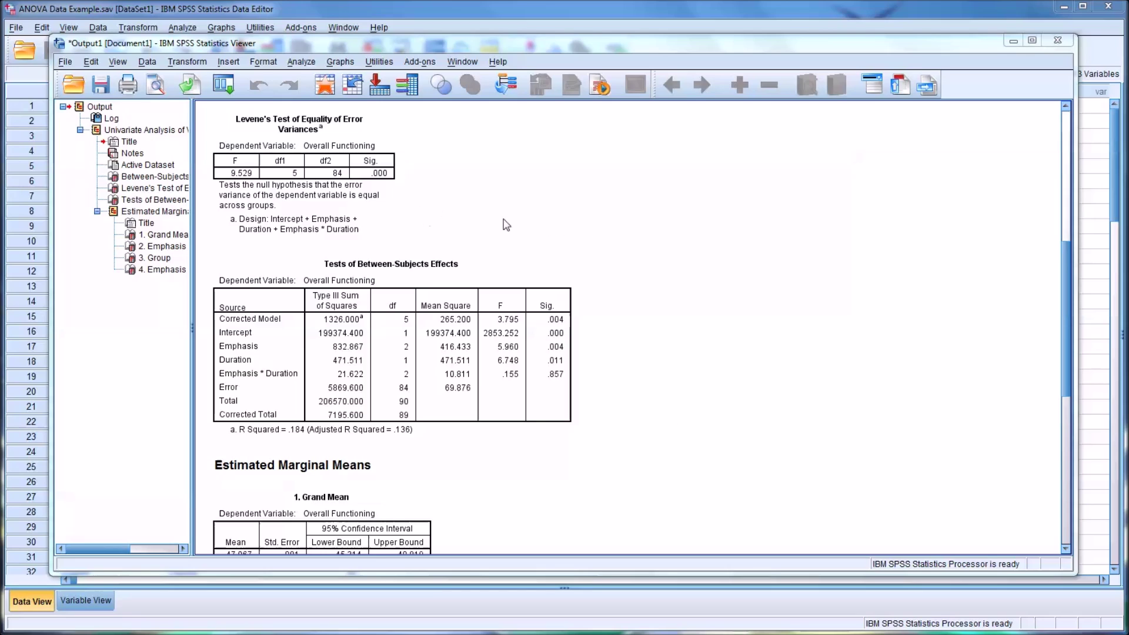
Point out the Levene's test table, scroll through the results, and close the Output Viewer.
{"action": "left_click_drag", "start_coordinate": [1061, 318], "coordinate": [1060, 288]}
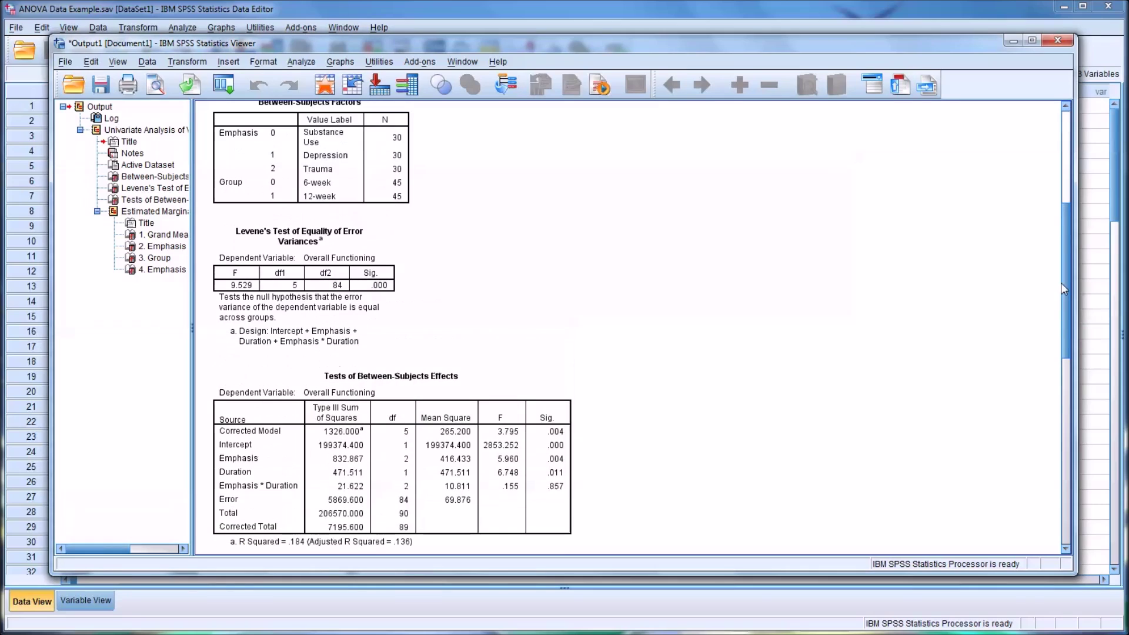
{"action": "left_click", "coordinate": [253, 303]}
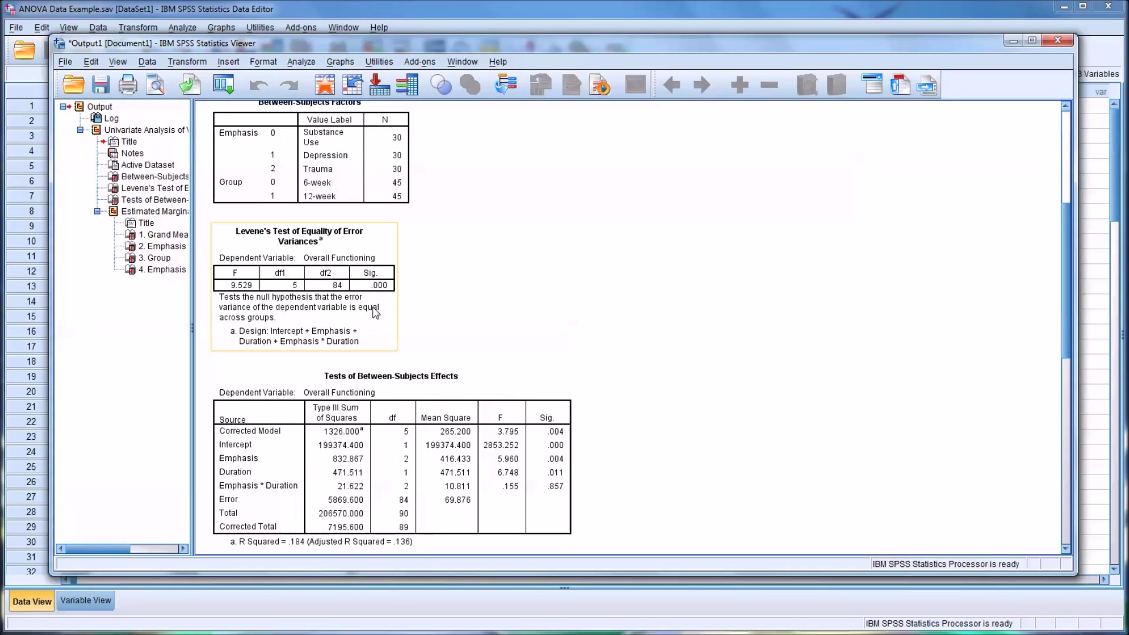
{"action": "left_click", "coordinate": [533, 355]}
{"action": "scroll", "coordinate": [601, 351], "scroll_direction": "down", "scroll_amount": 1}
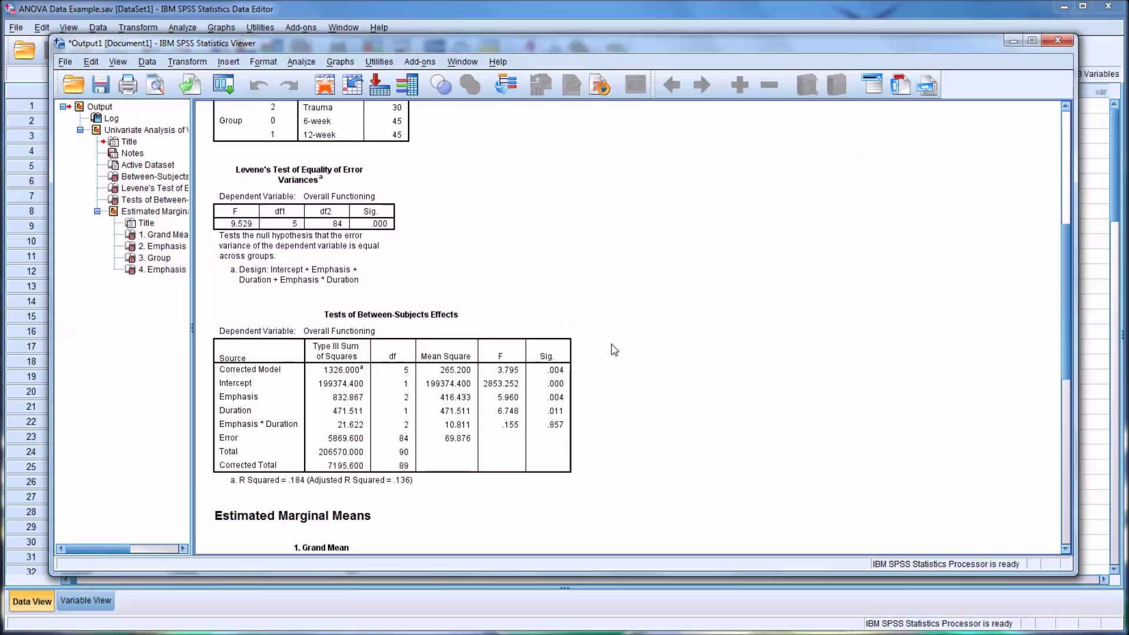
{"action": "scroll", "coordinate": [635, 352], "scroll_direction": "down", "scroll_amount": 1}
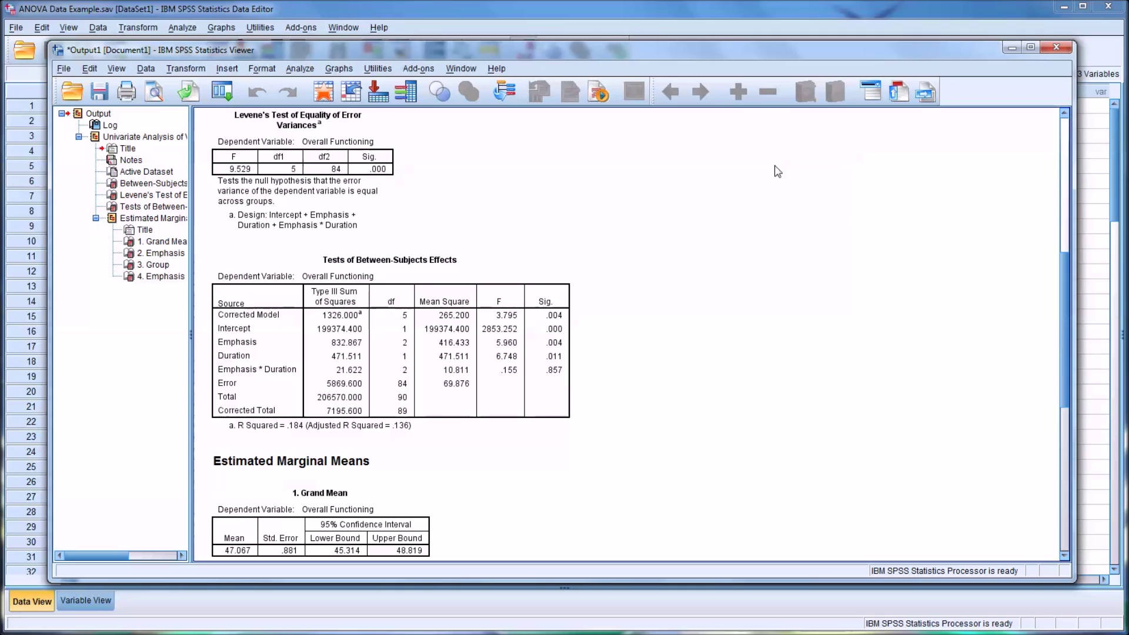
{"action": "left_click", "coordinate": [581, 19]}
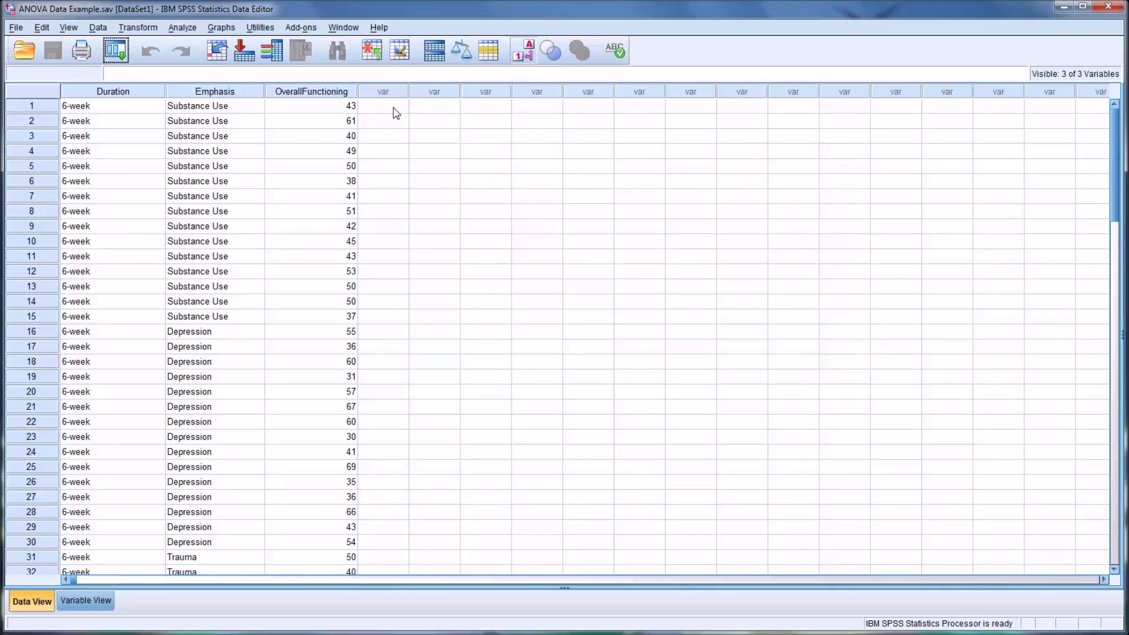
{"action": "key", "text": "Tab"}
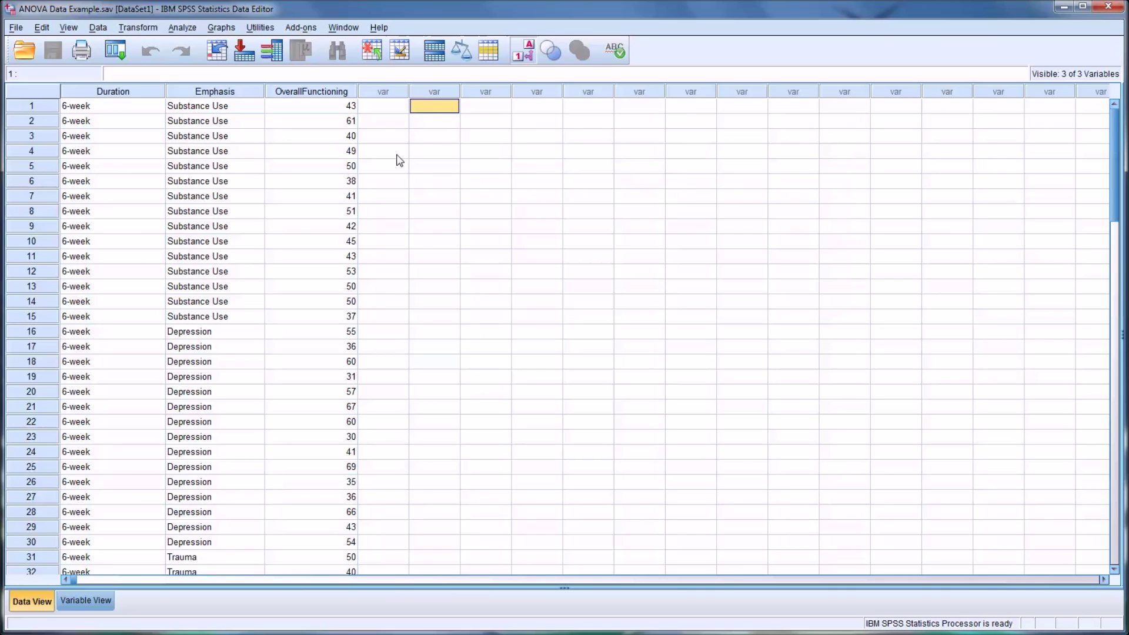